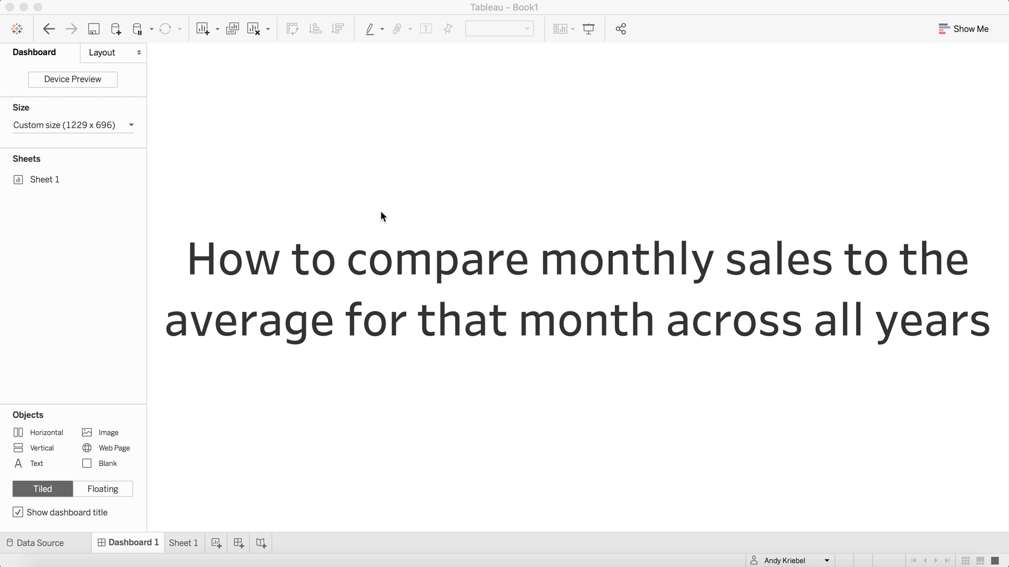
- On Sheet 1, lay out SUM(Sales) with Order Date years as rows and months as columns
{"action": "left_click", "coordinate": [184, 542]}
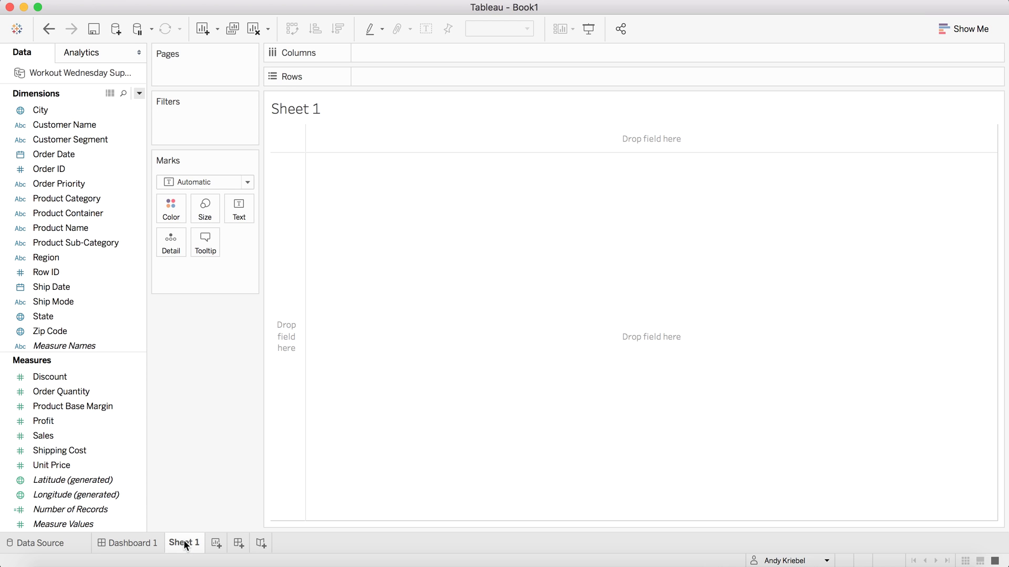
{"action": "left_click_drag", "start_coordinate": [67, 154], "coordinate": [390, 70]}
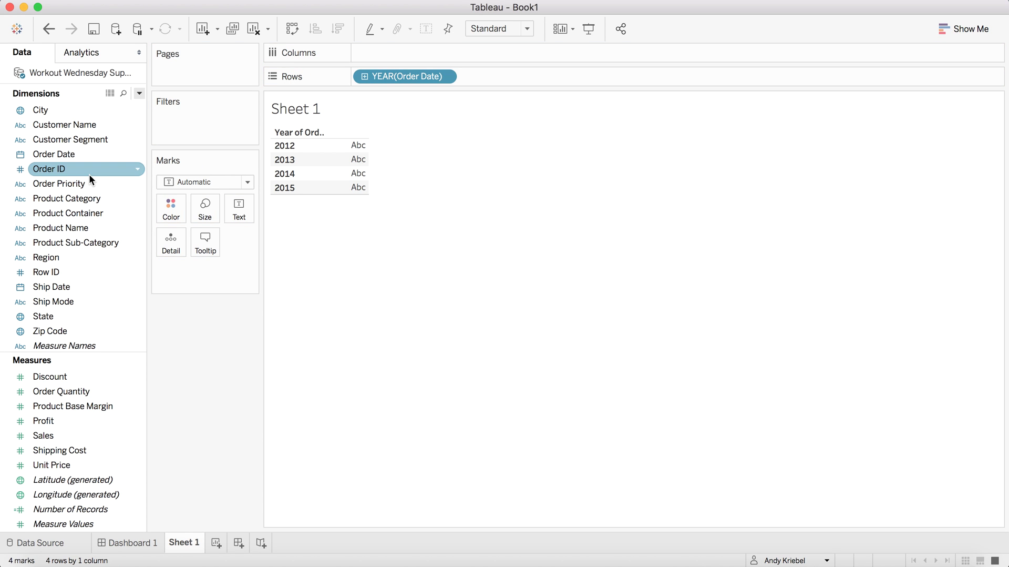
{"action": "left_click_drag", "start_coordinate": [63, 156], "coordinate": [382, 50]}
{"action": "left_click", "coordinate": [439, 209]}
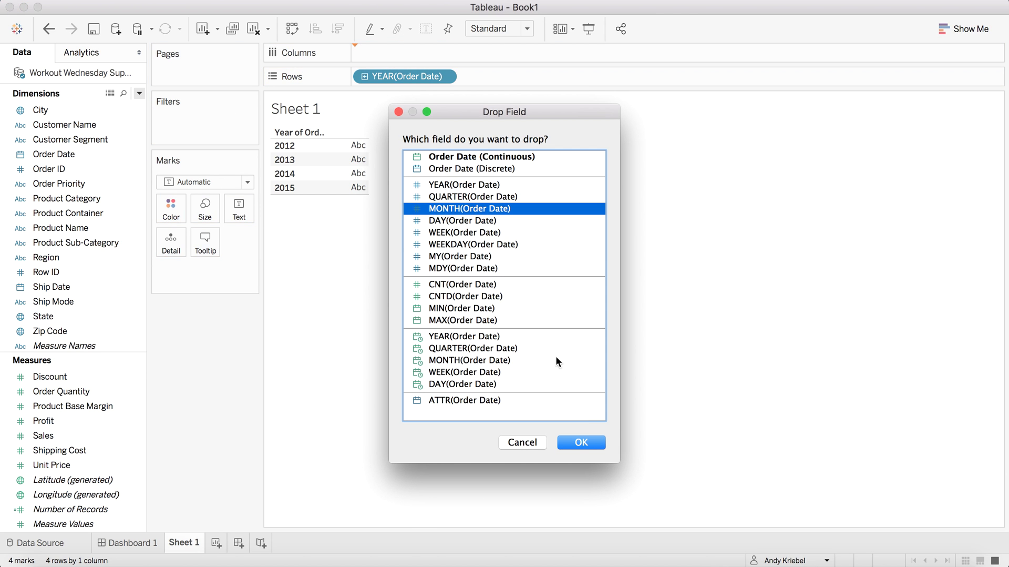
{"action": "left_click", "coordinate": [582, 442]}
{"action": "left_click_drag", "start_coordinate": [57, 437], "coordinate": [396, 191]}
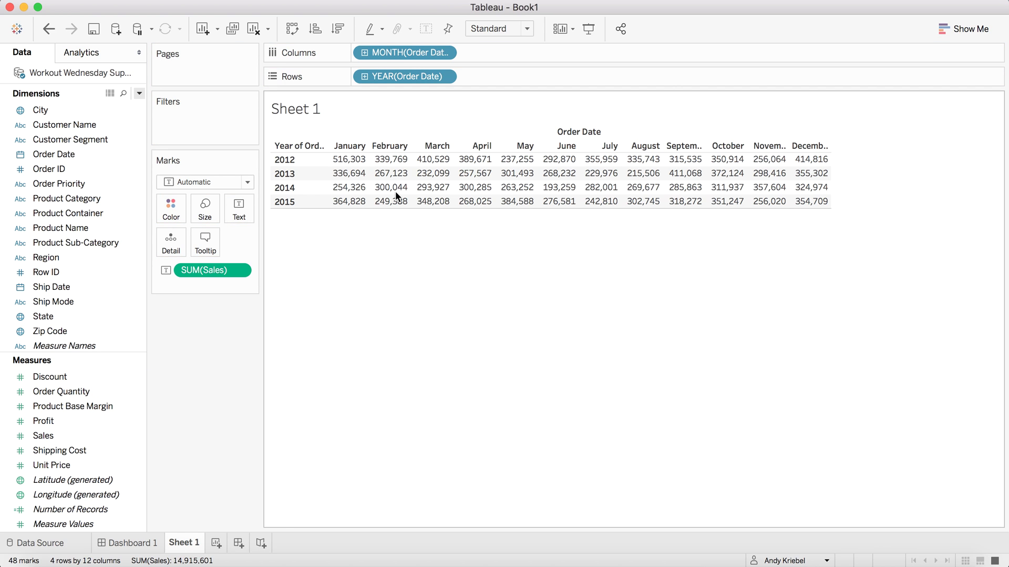
- Add column grand totals and set them to compute the Average per month
{"action": "left_click", "coordinate": [343, 1]}
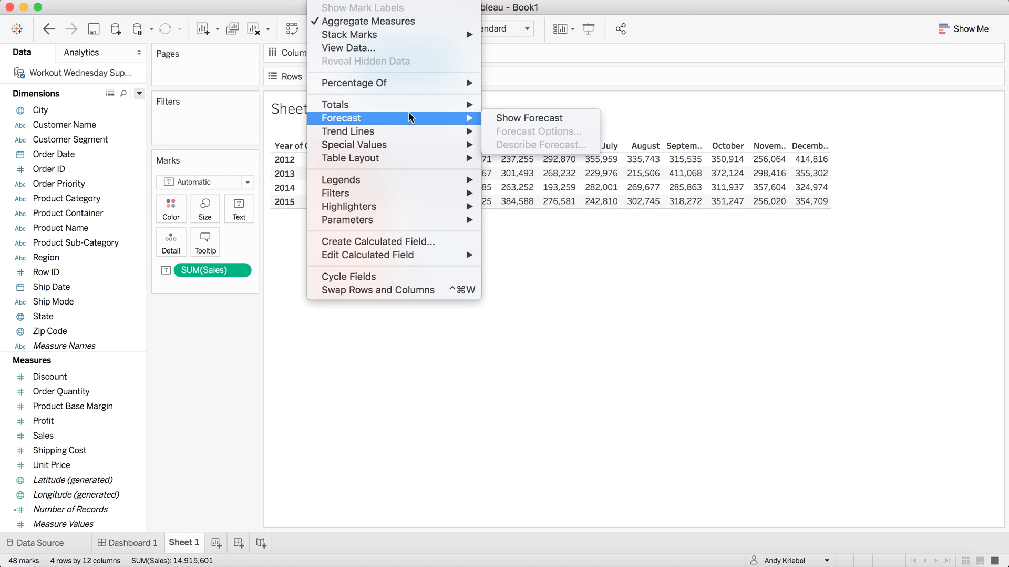
{"action": "mouse_move", "coordinate": [462, 105]}
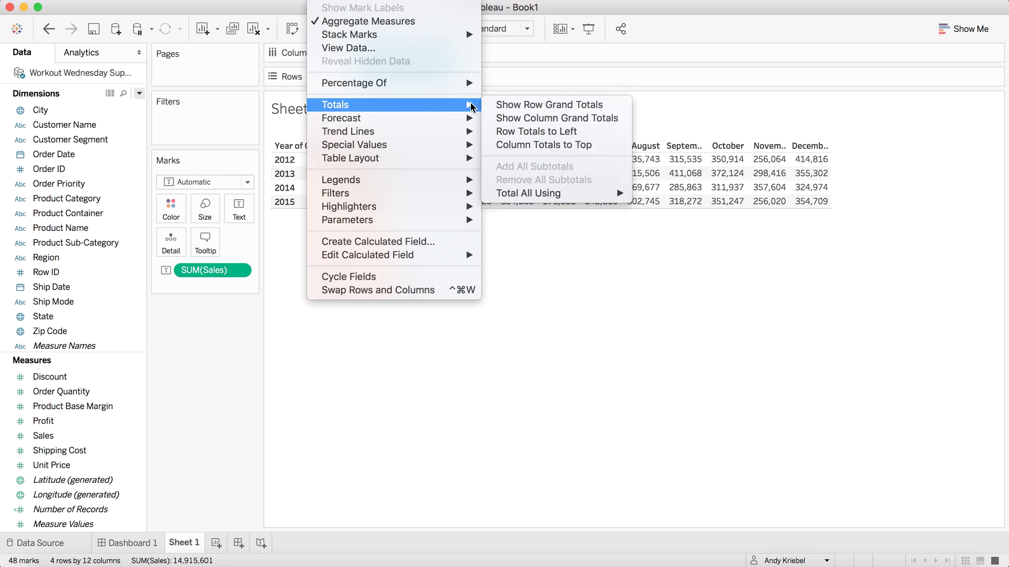
{"action": "left_click", "coordinate": [528, 119]}
{"action": "left_click", "coordinate": [357, 218]}
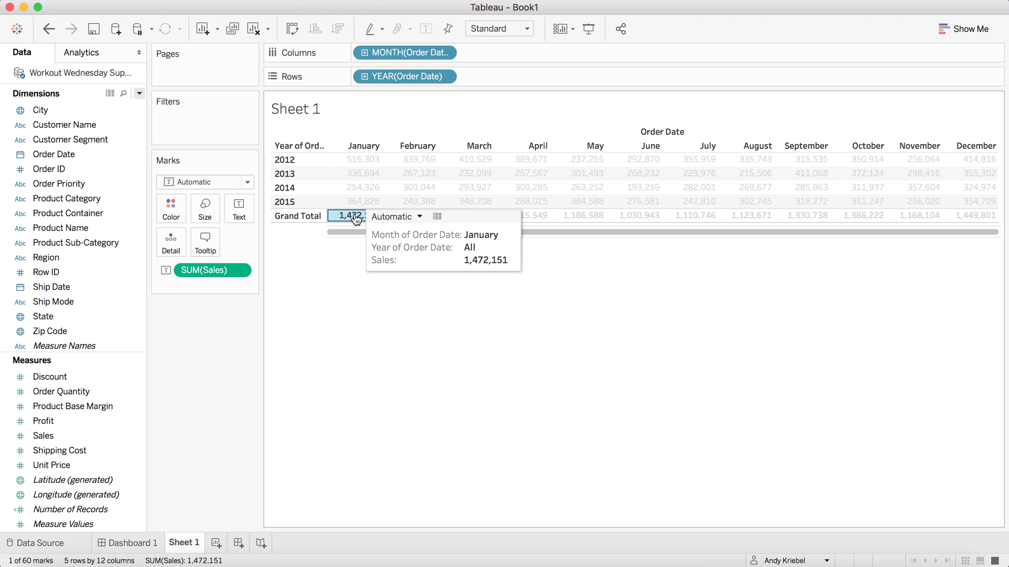
{"action": "left_click", "coordinate": [389, 213]}
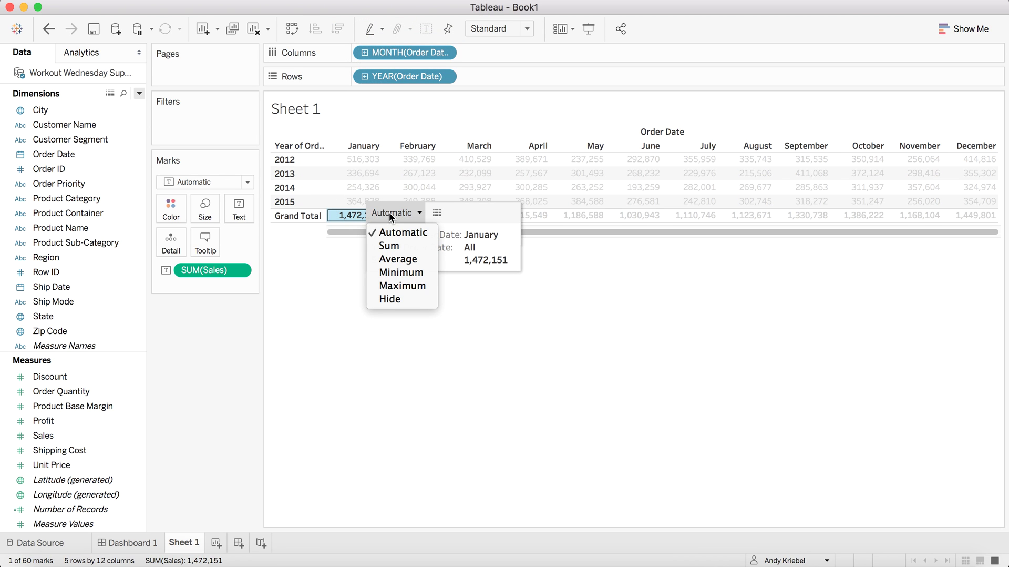
{"action": "left_click", "coordinate": [391, 259]}
{"action": "left_click", "coordinate": [210, 349]}
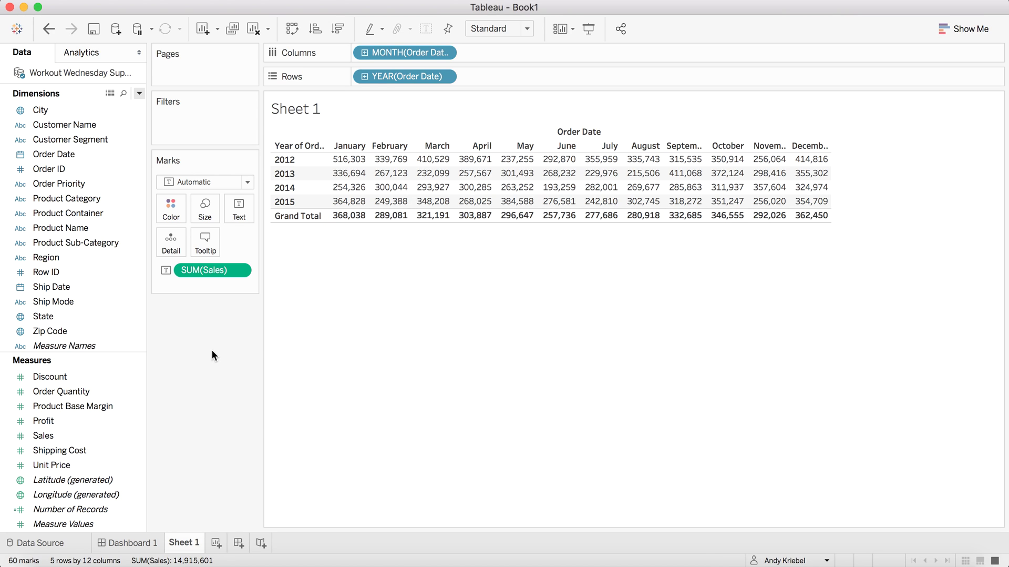
{"action": "mouse_move", "coordinate": [340, 219]}
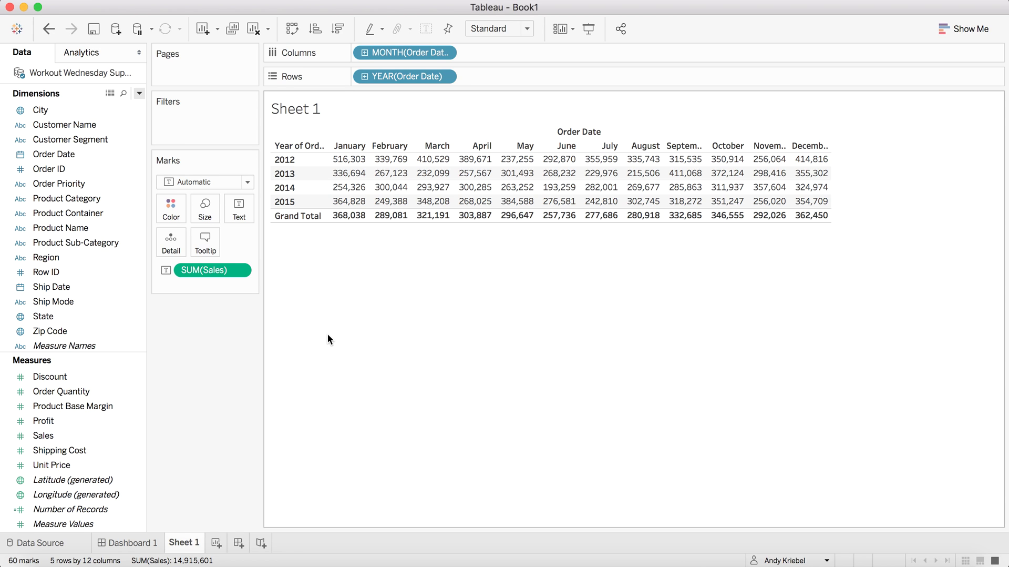
{"action": "mouse_move", "coordinate": [347, 163]}
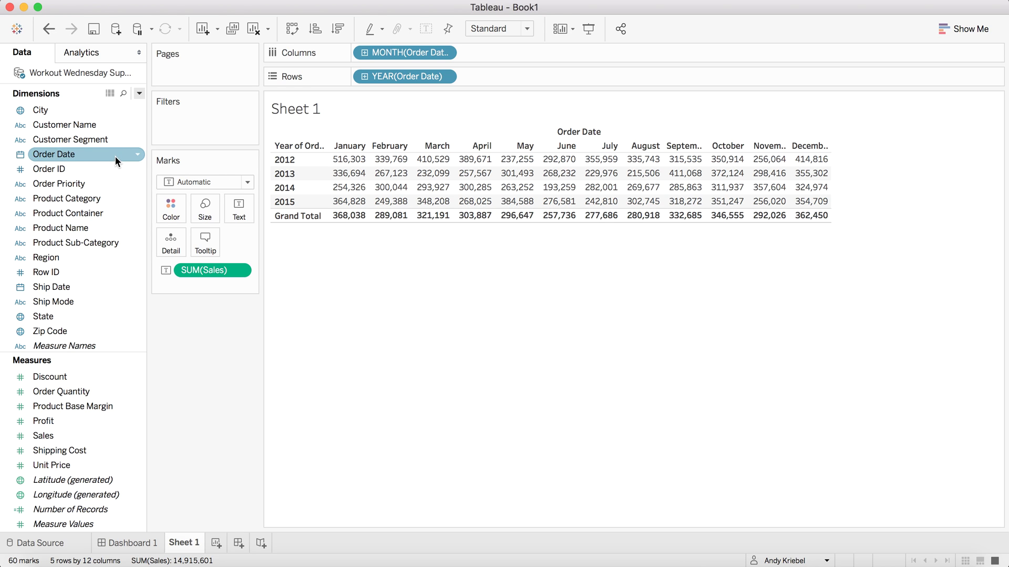
{"action": "left_click", "coordinate": [138, 94]}
- Name a new calculated field 'Monthly Avg Sales' and start a {FIXED month and year of Order Date expression
{"action": "left_click", "coordinate": [124, 109]}
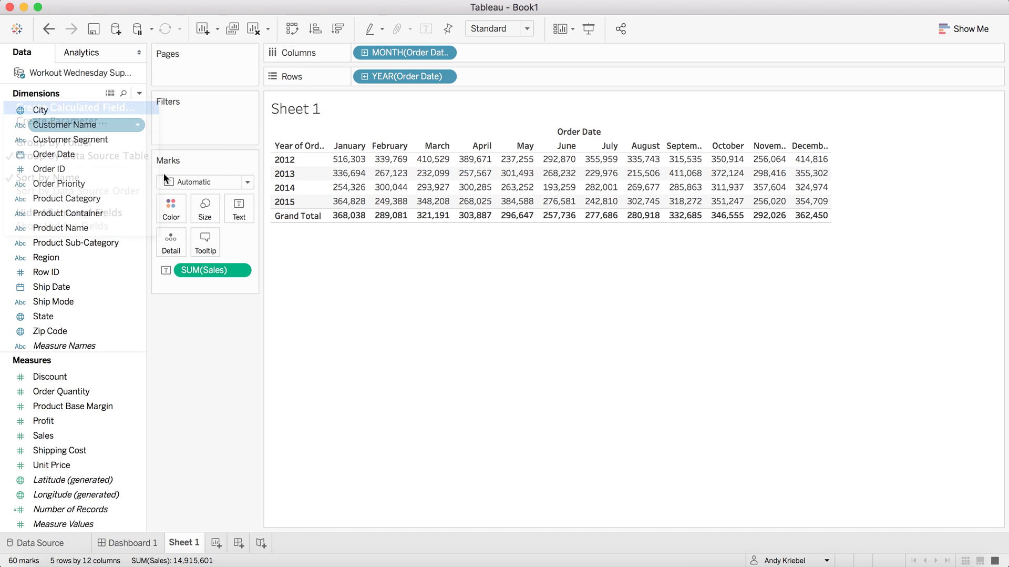
{"action": "type", "text": "Month"}
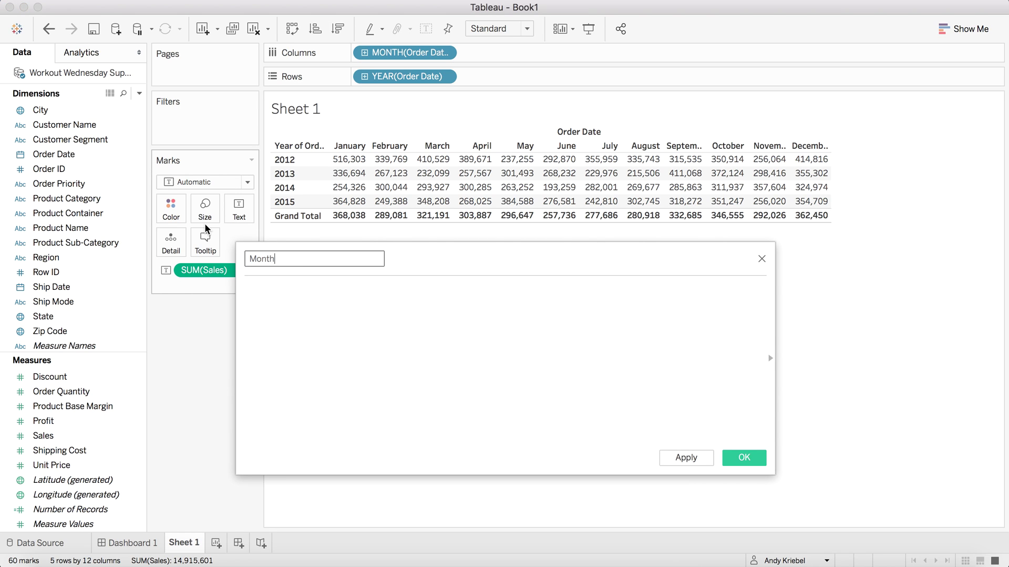
{"action": "type", "text": "ly Avg Sales"}
{"action": "key", "text": "Tab"}
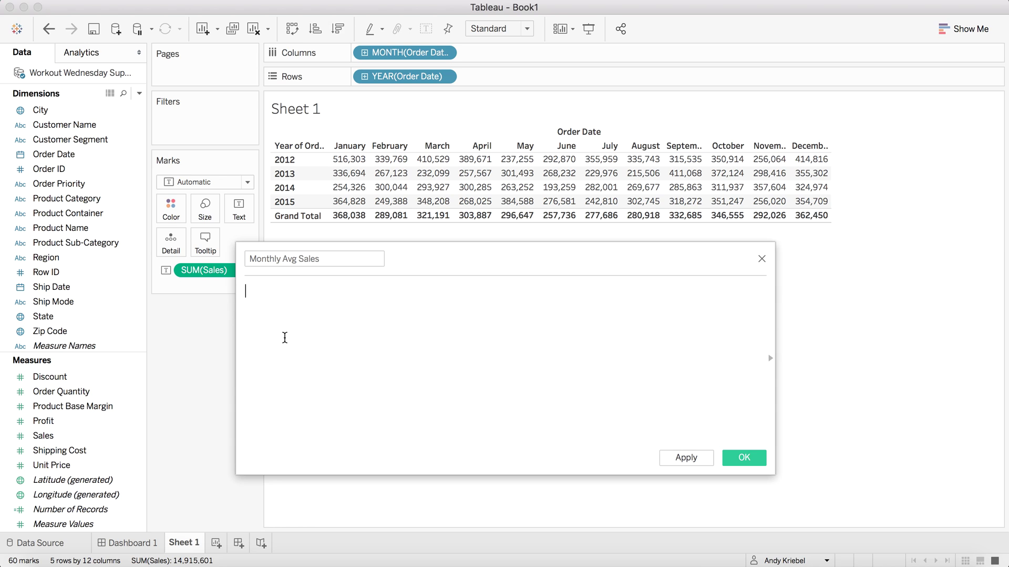
{"action": "type", "text": "{FIXED"}
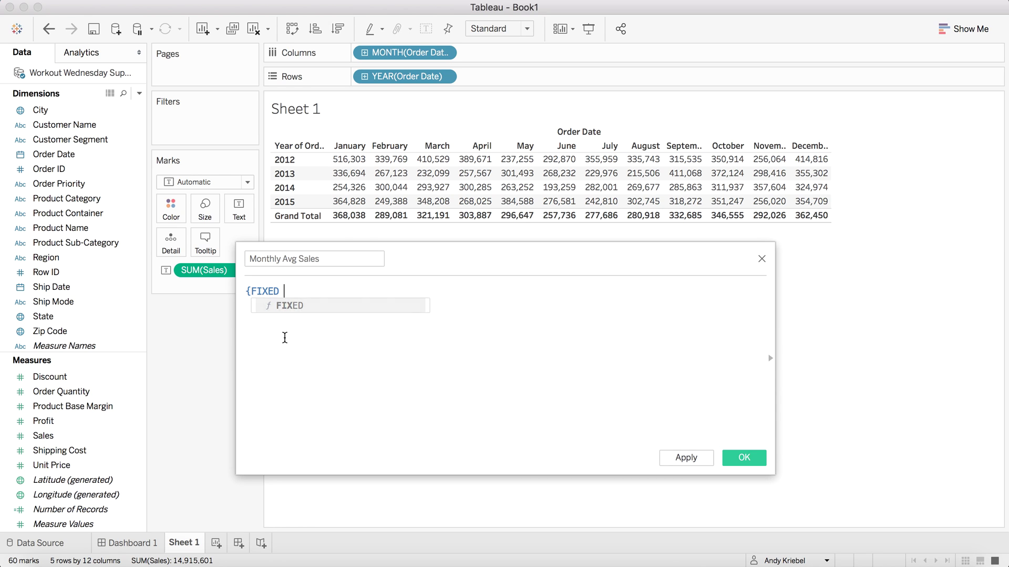
{"action": "left_click_drag", "start_coordinate": [384, 53], "coordinate": [310, 299]}
{"action": "mouse_move", "coordinate": [385, 79]}
{"action": "left_mouse_down"}
{"action": "mouse_move", "coordinate": [372, 75]}
{"action": "mouse_move", "coordinate": [288, 291]}
{"action": "left_mouse_up"}
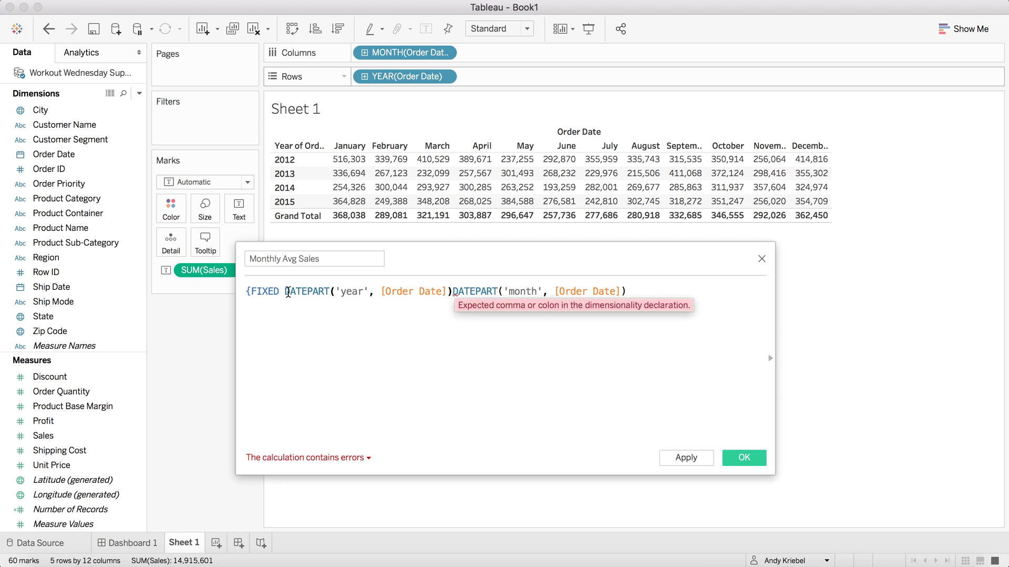
- Finish the formula with ': SUM([Sales])}' and apply it
{"action": "type", "text": ","}
{"action": "left_click", "coordinate": [660, 293]}
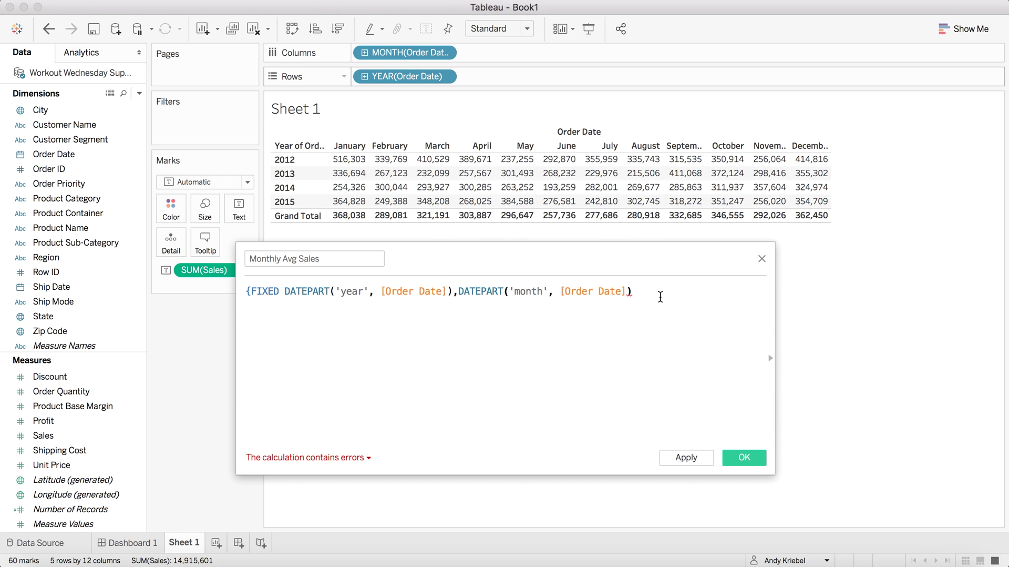
{"action": "type", "text": ": sum"}
{"action": "key", "text": "Return"}
{"action": "type", "text": "[Sa"}
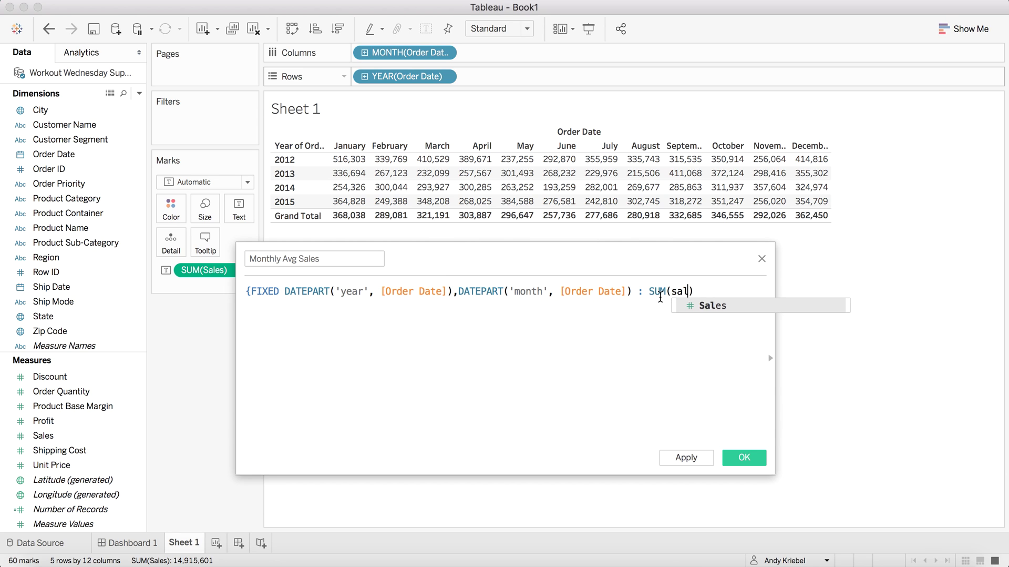
{"action": "key", "text": "Return"}
{"action": "type", "text": ")}"}
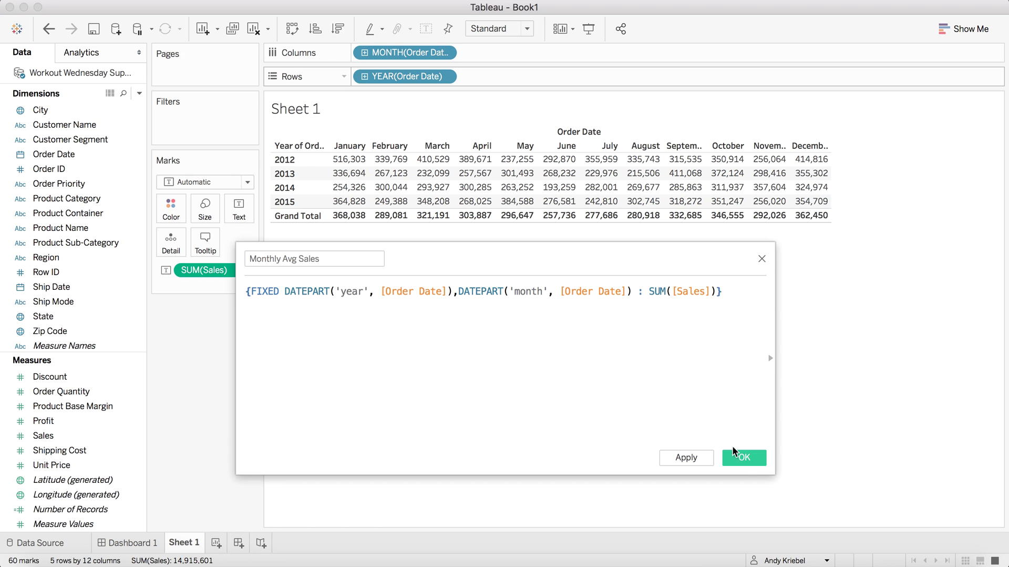
{"action": "left_click", "coordinate": [692, 458]}
- Add Monthly Avg Sales to the table beside Sales and move the calculation editor aside
{"action": "left_click_drag", "start_coordinate": [74, 378], "coordinate": [438, 186]}
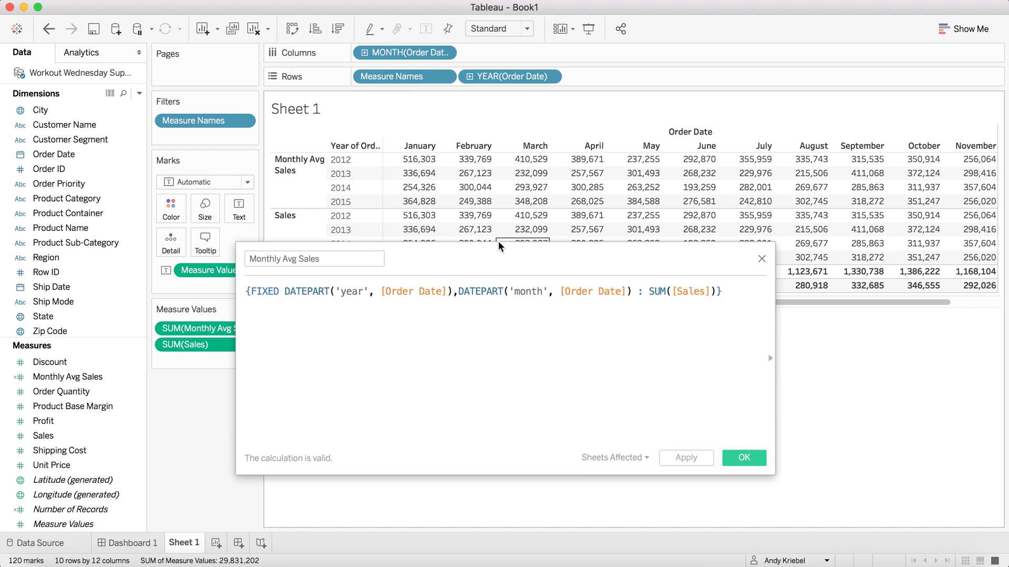
{"action": "left_click_drag", "start_coordinate": [498, 256], "coordinate": [460, 343]}
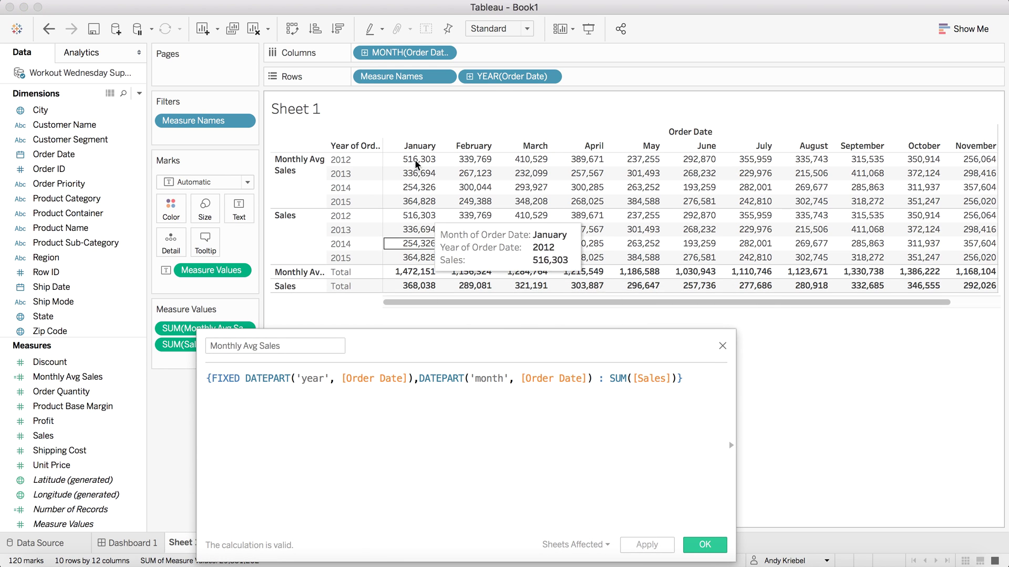
- Insert a new first formula line beginning with an opening brace '{'
{"action": "mouse_move", "coordinate": [422, 236]}
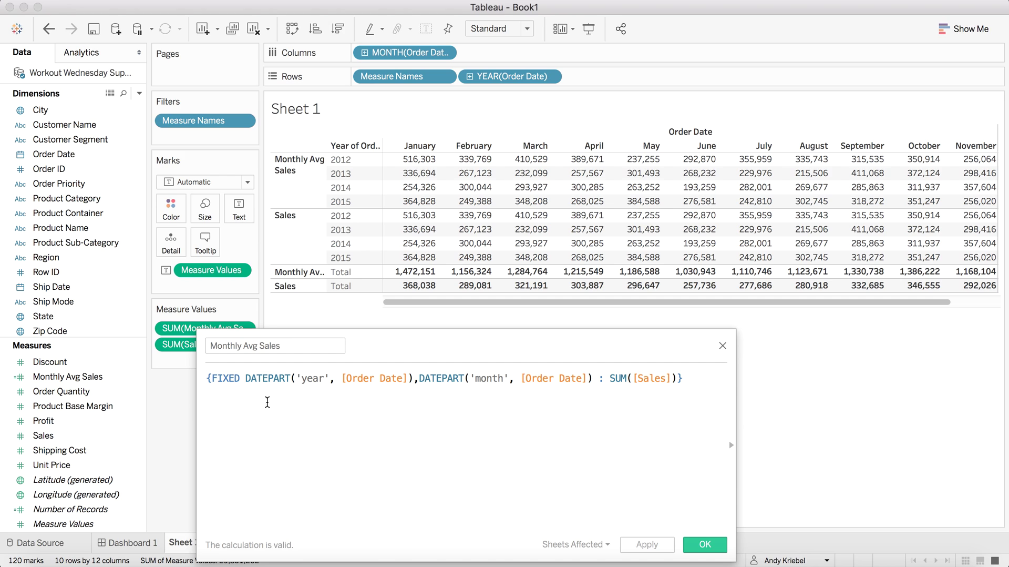
{"action": "key", "text": "Up"}
{"action": "key", "text": "Return"}
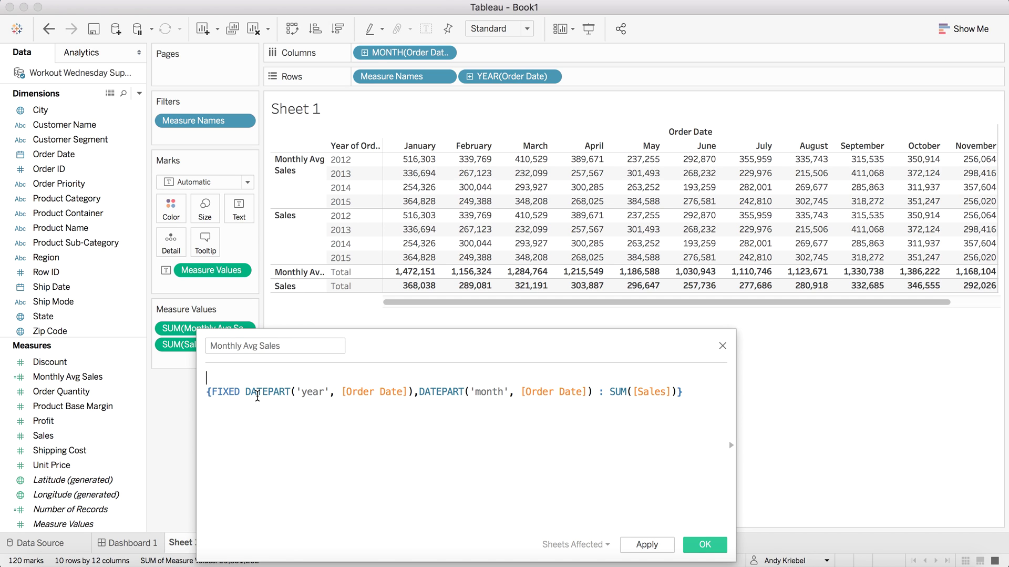
{"action": "key", "text": "Up"}
{"action": "type", "text": "{"}
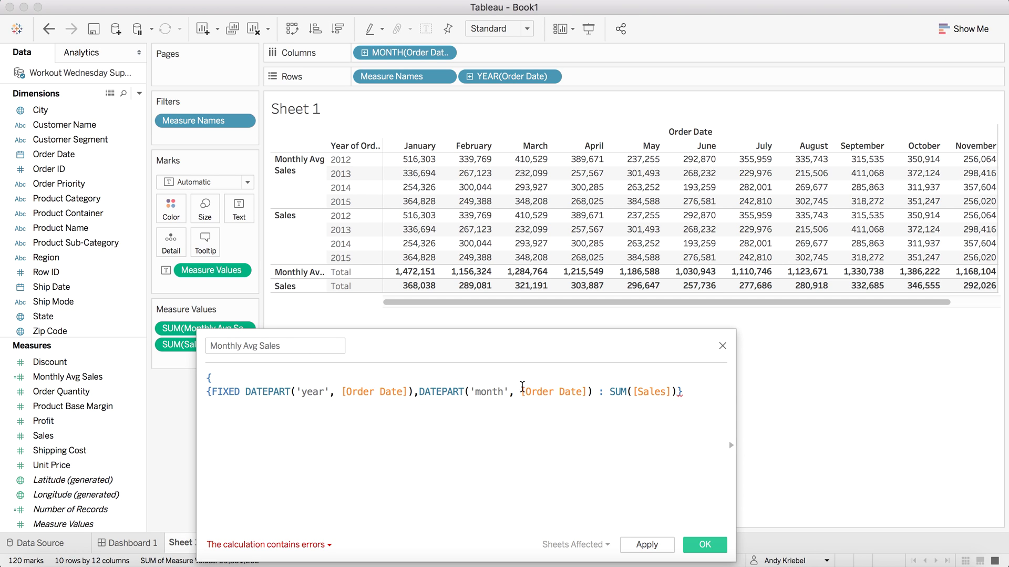
{"action": "mouse_move", "coordinate": [422, 208]}
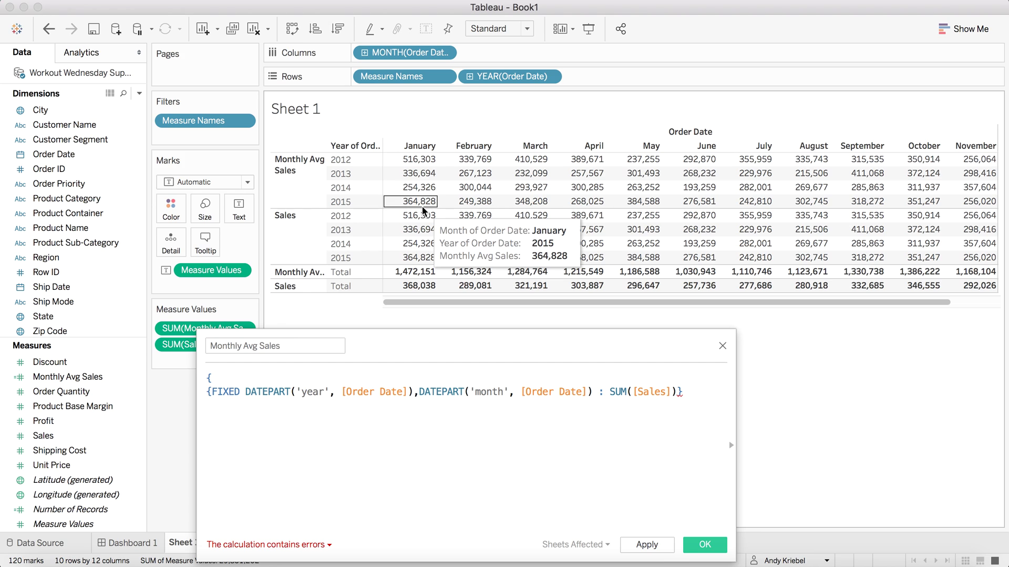
- Write the outer line as {FIXED DATEPART('month', [Order Date]) : AVG( ... )} around the original formula
{"action": "type", "text": "f"}
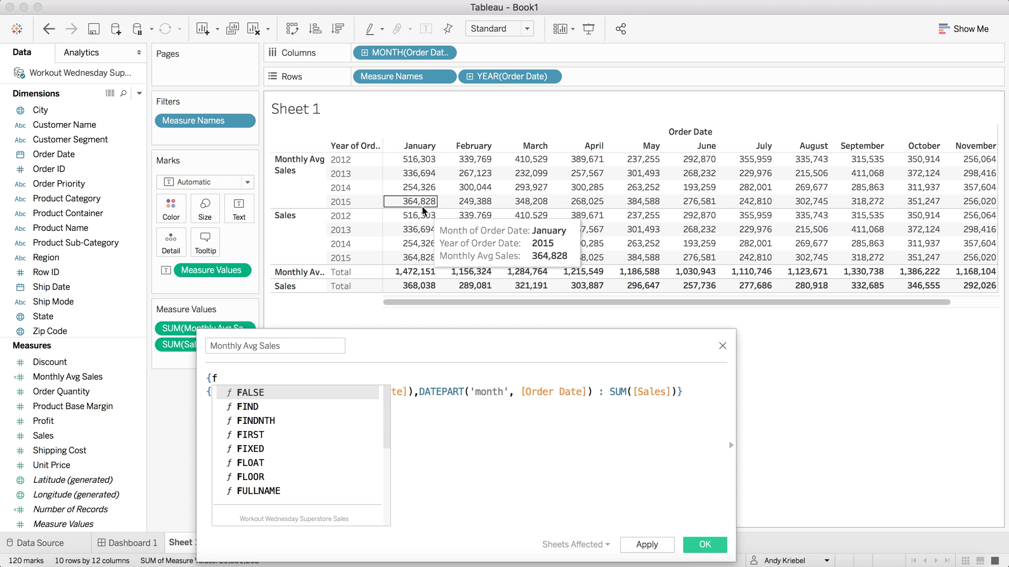
{"action": "key", "text": "Up"}
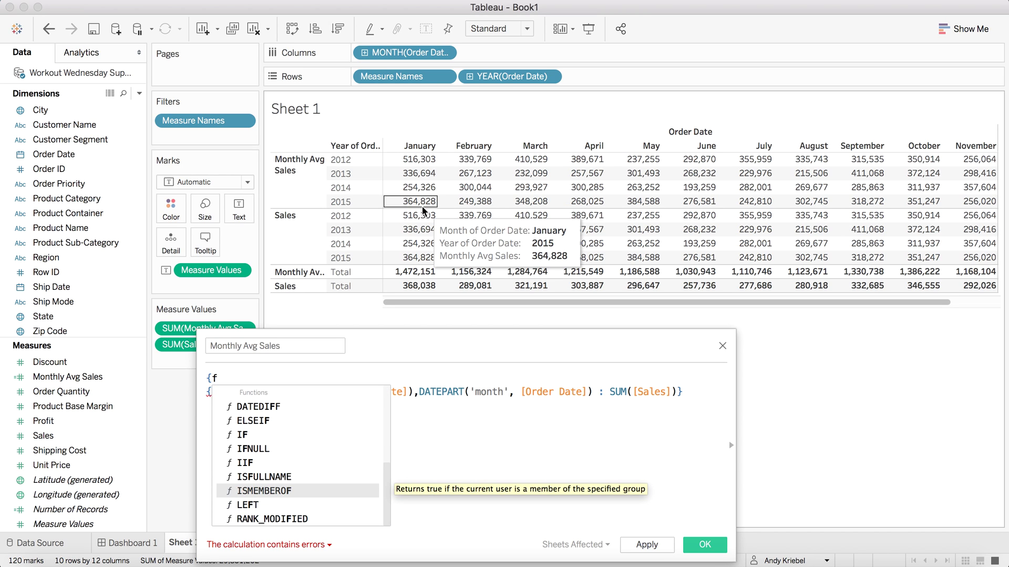
{"action": "type", "text": "ix"}
{"action": "key", "text": "Return"}
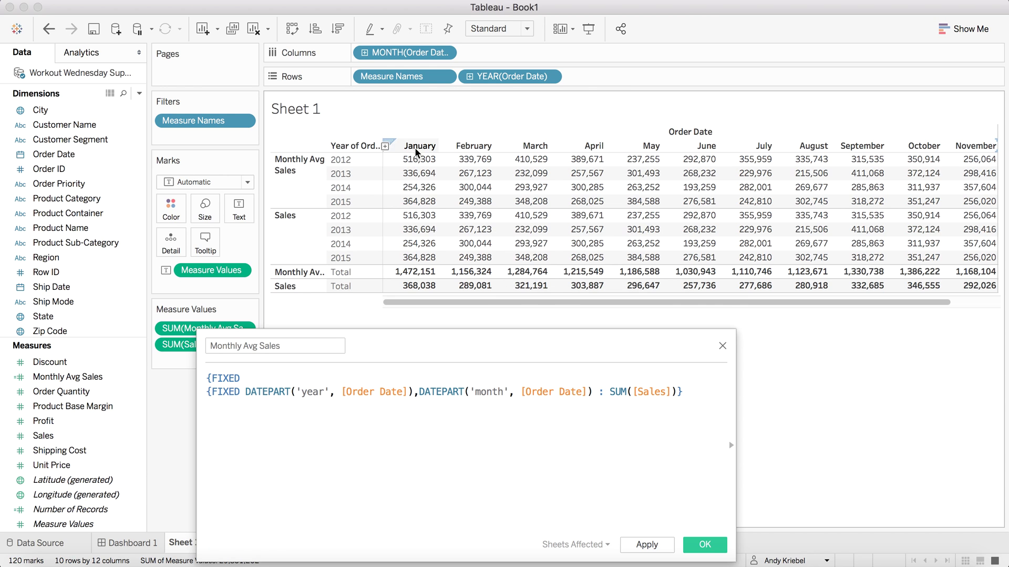
{"action": "left_click_drag", "start_coordinate": [413, 53], "coordinate": [293, 379]}
{"action": "type", "text": ": "}
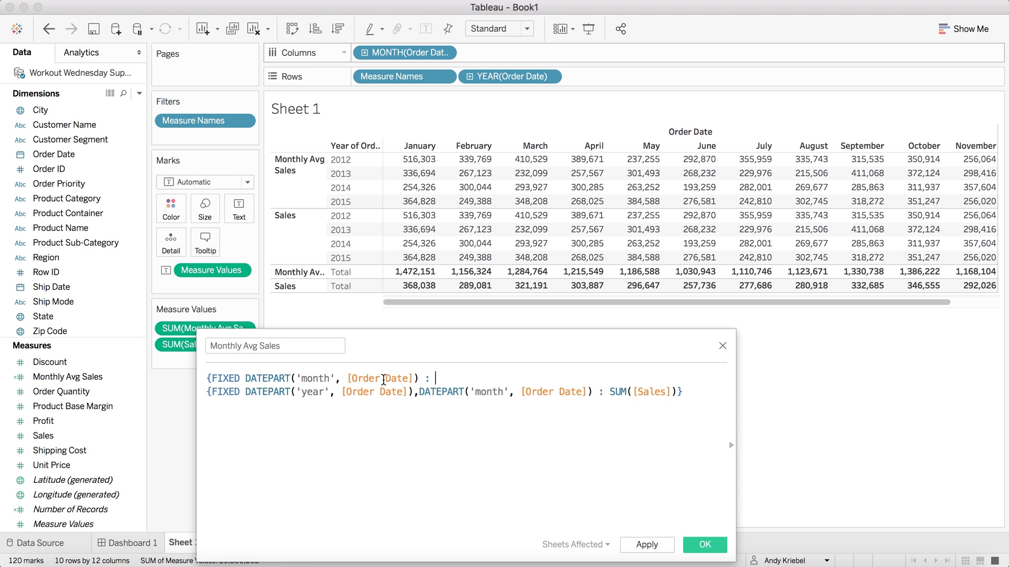
{"action": "type", "text": "AVG("}
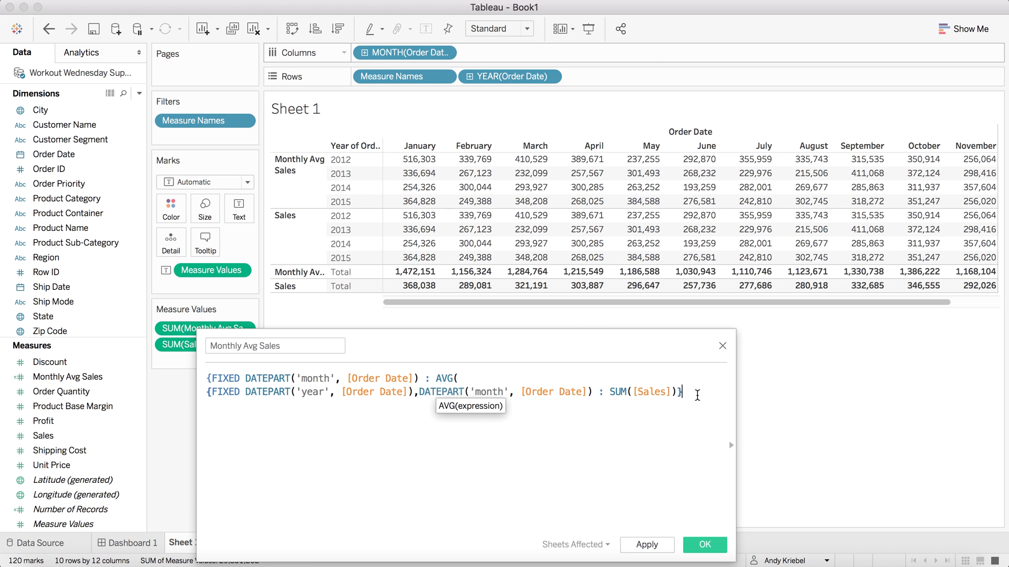
{"action": "type", "text": ")}"}
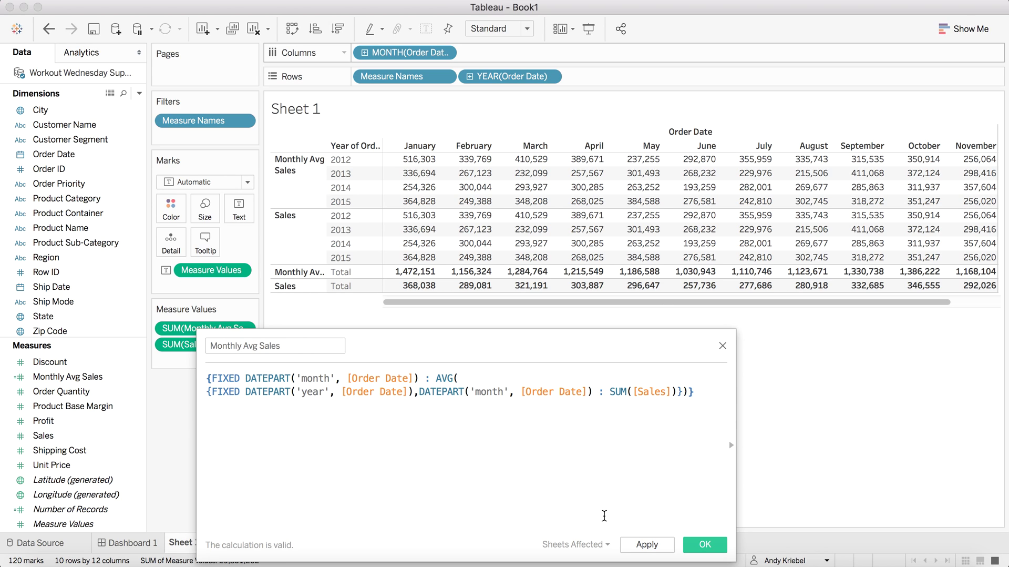
- Apply the revision and delete the DATEPART('year',[Order Date]) grouping from the inner expression
{"action": "left_click", "coordinate": [654, 546]}
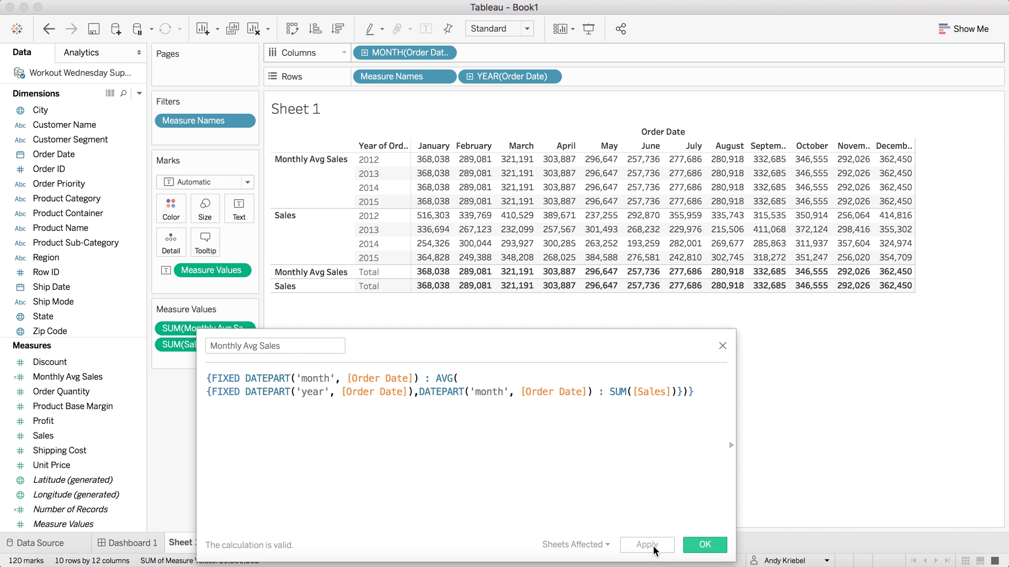
{"action": "mouse_move", "coordinate": [422, 269]}
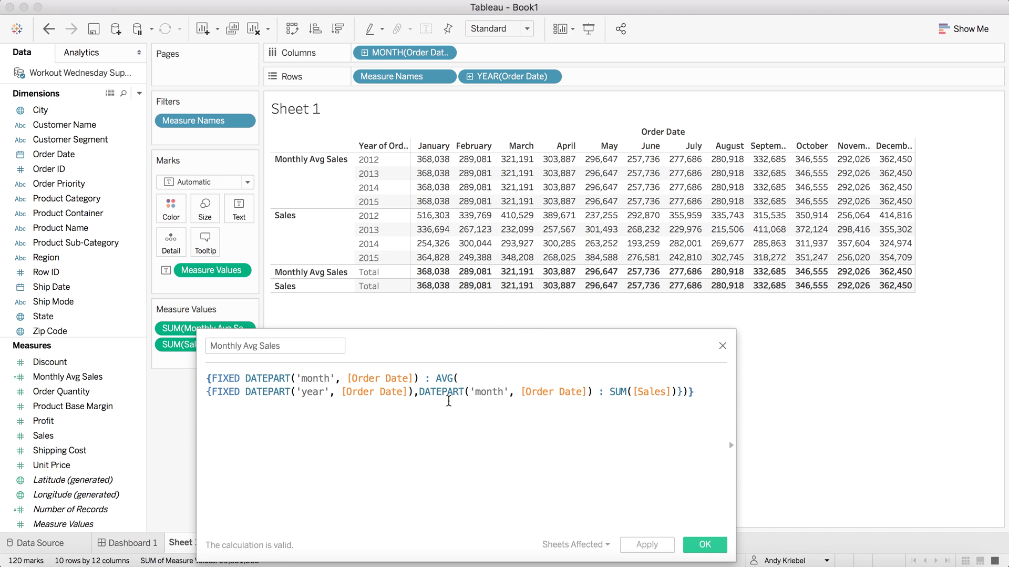
{"action": "left_click", "coordinate": [247, 391]}
{"action": "left_click_drag", "start_coordinate": [246, 392], "coordinate": [419, 392]}
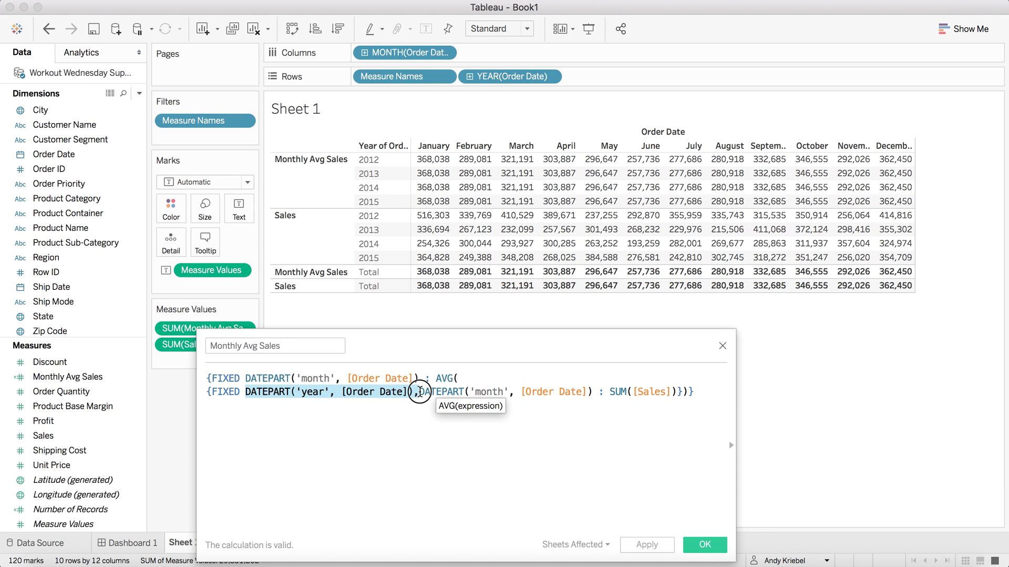
{"action": "key", "text": "BackSpace"}
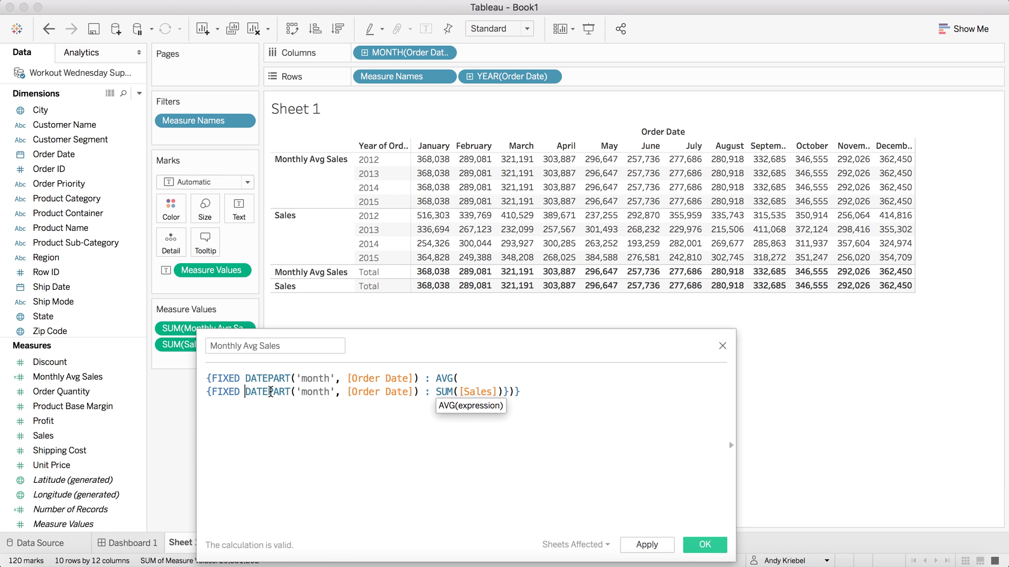
- Change the inner DATEPART to DATETRUNC, apply, and save the Monthly Avg Sales calculation
{"action": "left_click", "coordinate": [267, 390]}
{"action": "left_click_drag", "start_coordinate": [272, 390], "coordinate": [296, 391]}
{"action": "type", "text": "TRUNC"}
{"action": "left_click", "coordinate": [319, 391]}
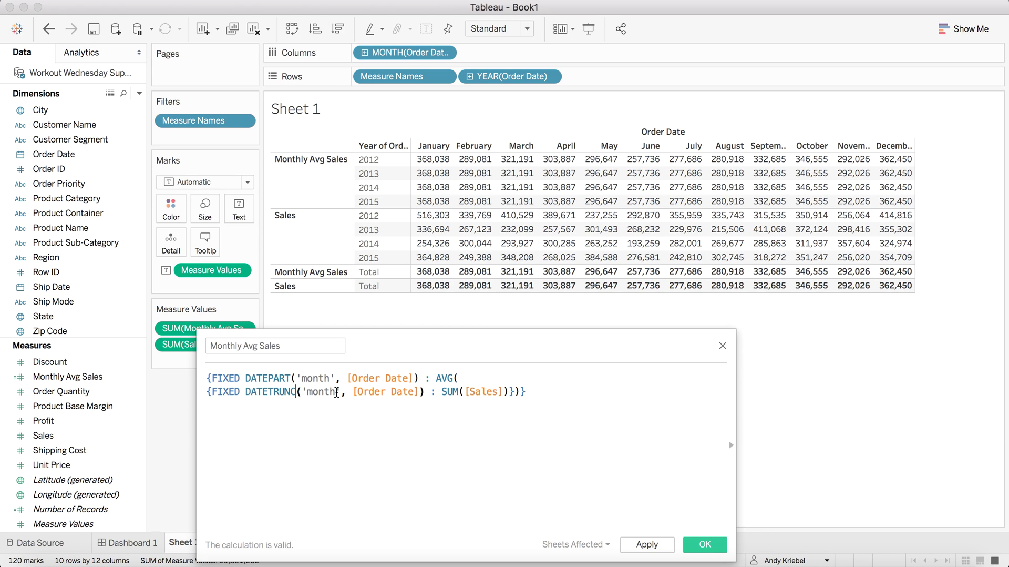
{"action": "left_click", "coordinate": [645, 550]}
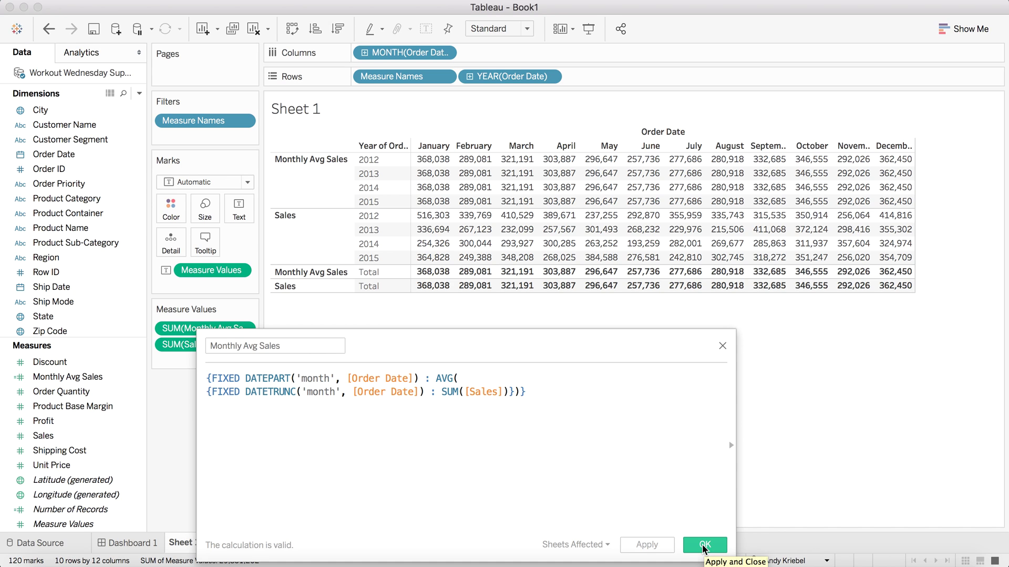
{"action": "left_click", "coordinate": [703, 545]}
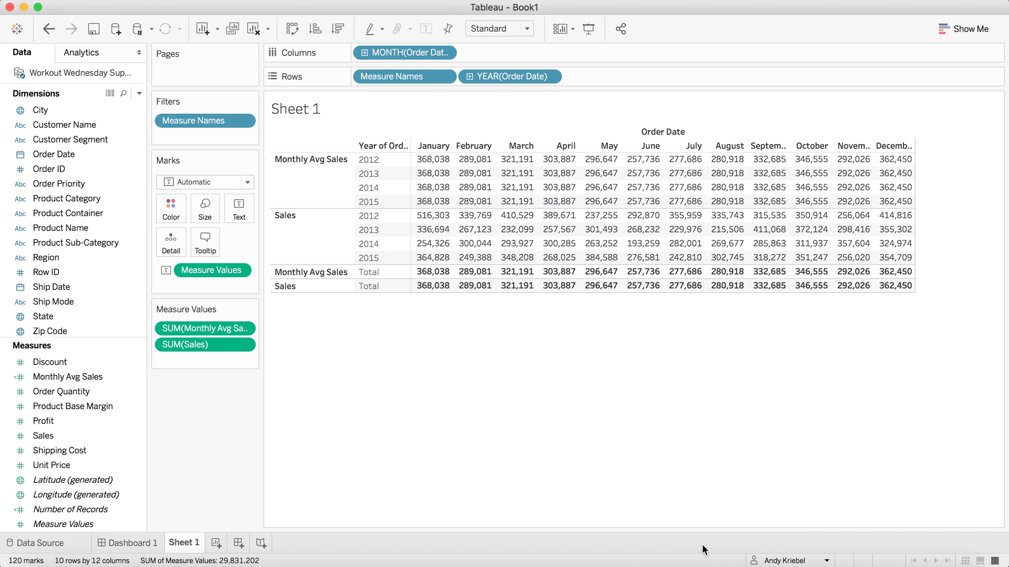
- Start a new calculated field named '% vs. Monthly Avg'
{"action": "left_click", "coordinate": [140, 93]}
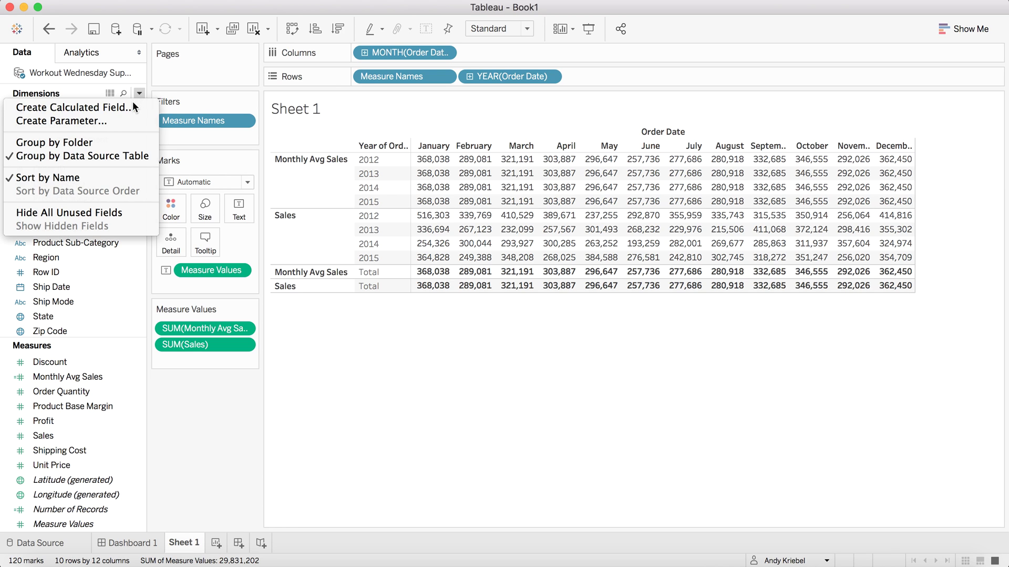
{"action": "left_click", "coordinate": [127, 106]}
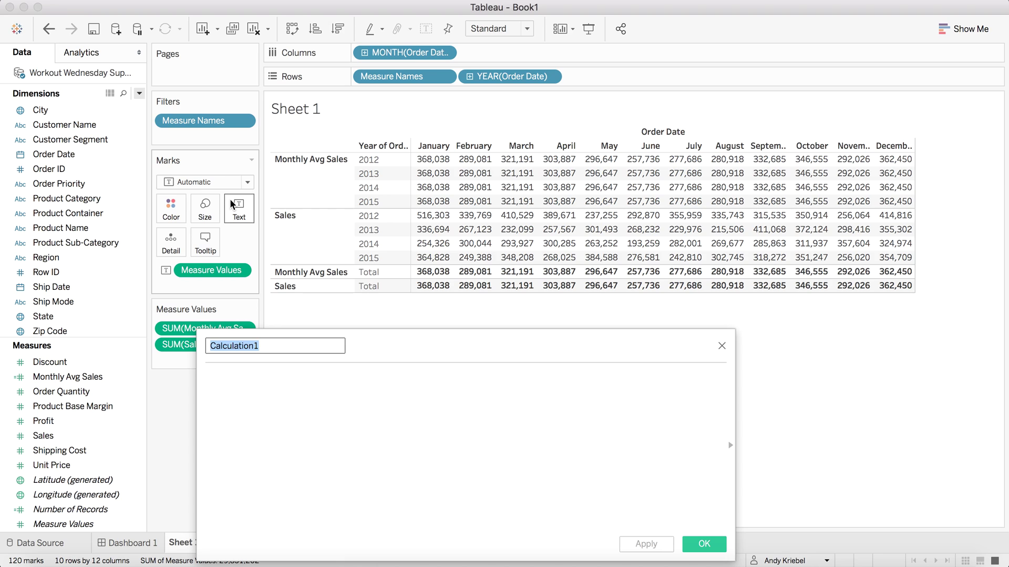
{"action": "type", "text": "%"}
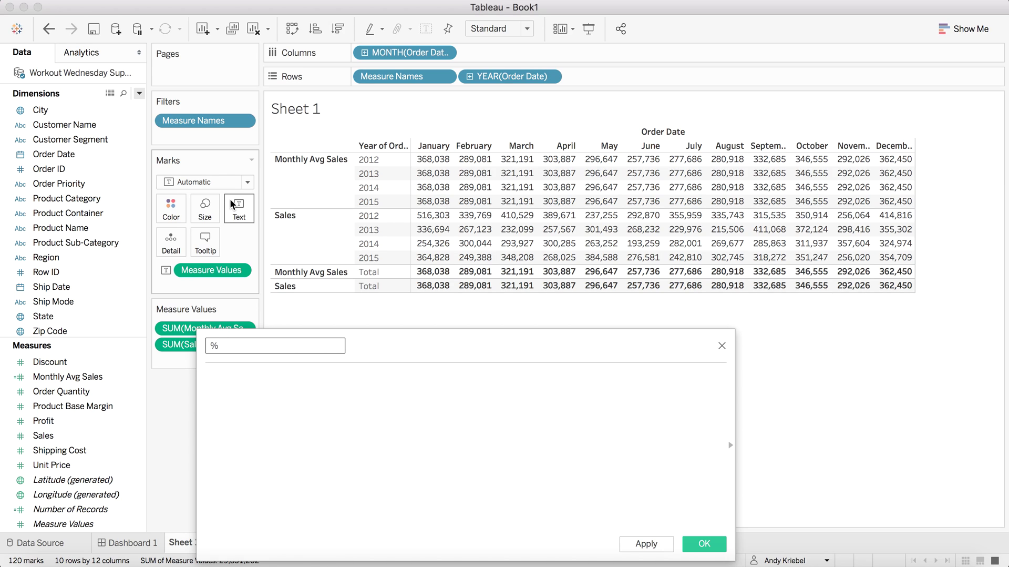
{"action": "type", "text": "vs. Monthly Avg"}
{"action": "key", "text": "Tab"}
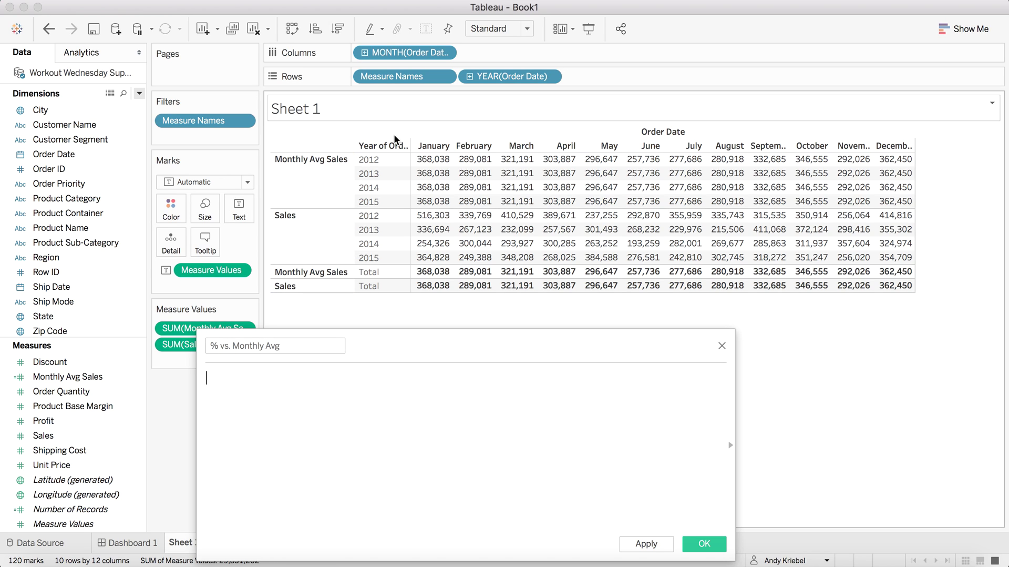
- Enter SUM([Sales])/SUM([Monthly Avg Sales]) as its formula and save it
{"action": "left_click_drag", "start_coordinate": [168, 343], "coordinate": [289, 389]}
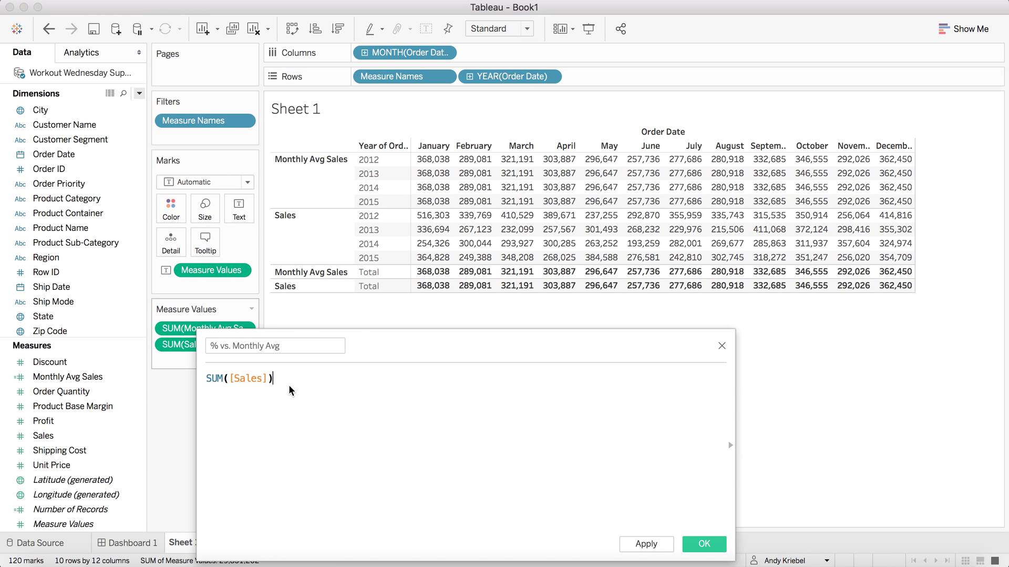
{"action": "type", "text": "/"}
{"action": "left_click_drag", "start_coordinate": [77, 377], "coordinate": [331, 381]}
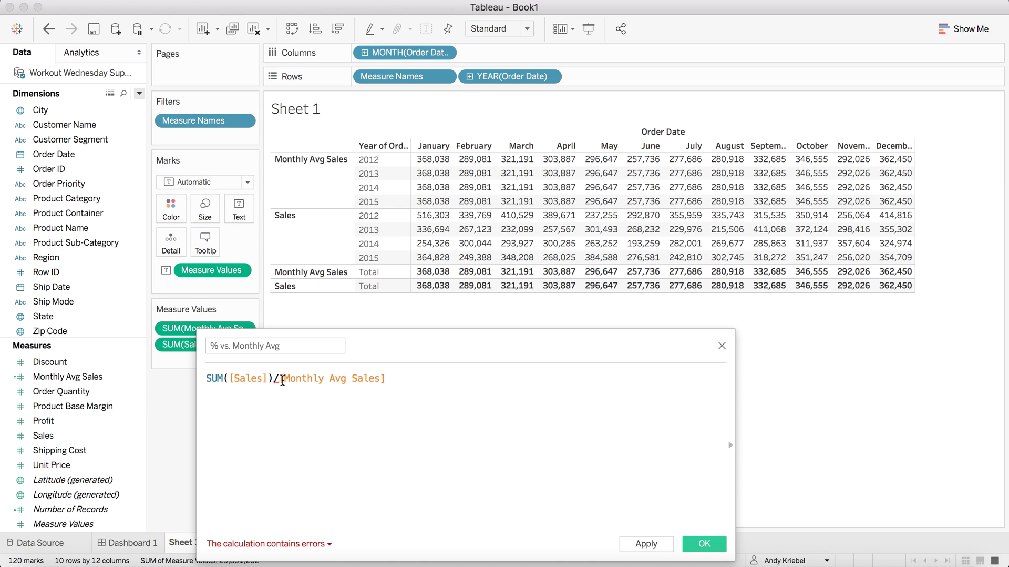
{"action": "type", "text": "SUM("}
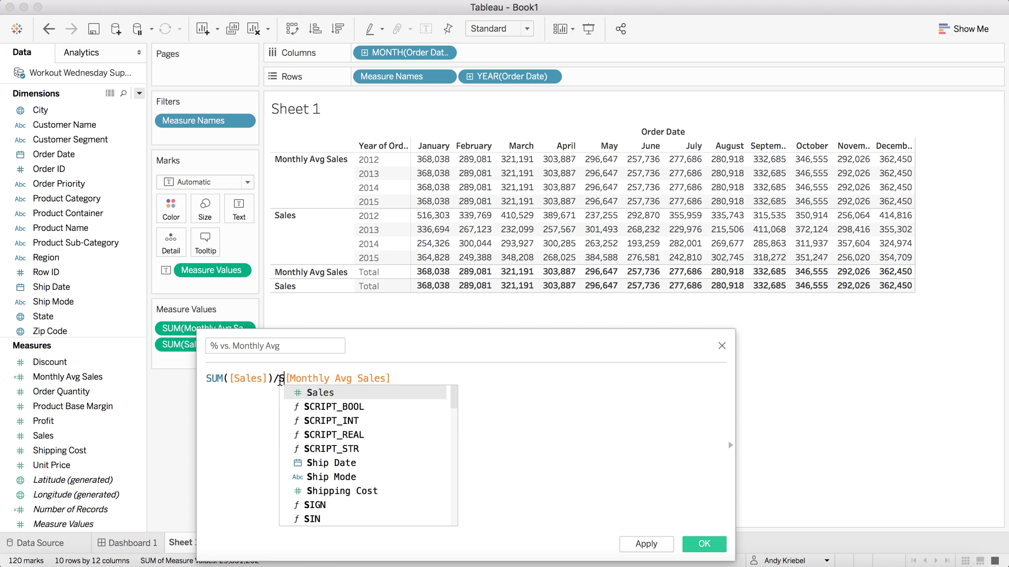
{"action": "left_click", "coordinate": [450, 376]}
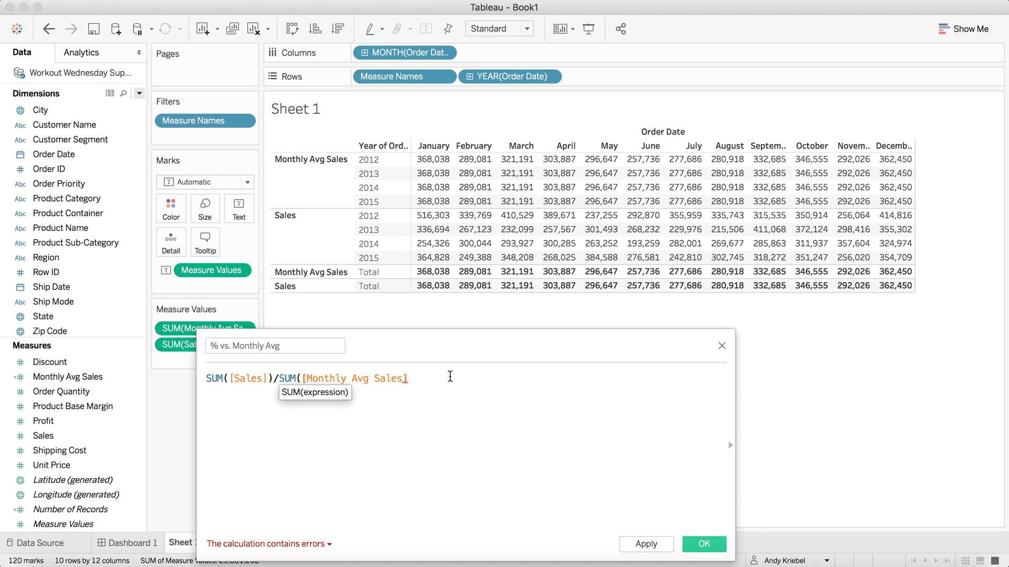
{"action": "type", "text": ")"}
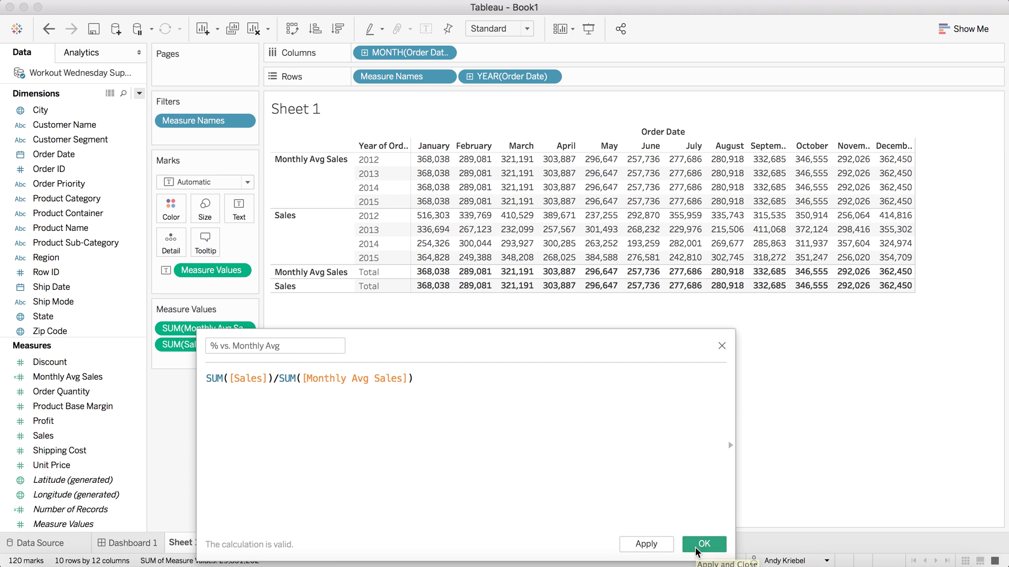
{"action": "left_click", "coordinate": [696, 546]}
- Set % vs. Monthly Avg's default number format to percentage with 1 decimal place
{"action": "right_click", "coordinate": [79, 353]}
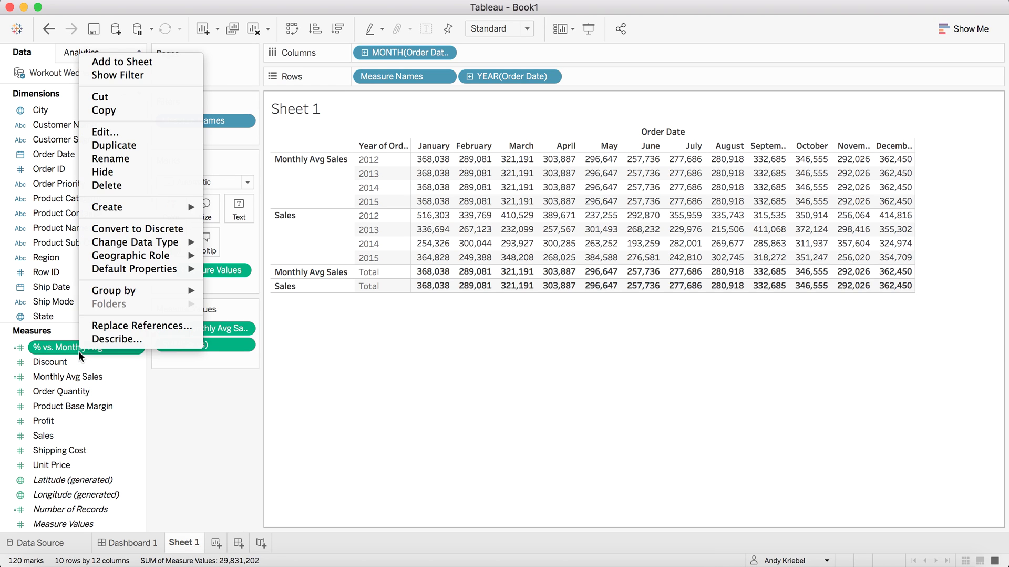
{"action": "mouse_move", "coordinate": [171, 268]}
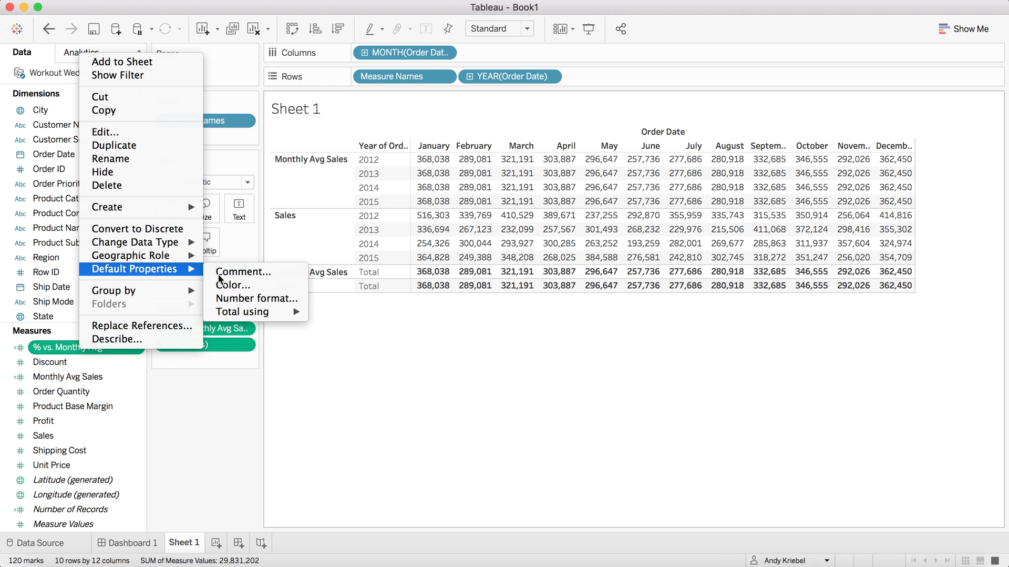
{"action": "left_click", "coordinate": [248, 298]}
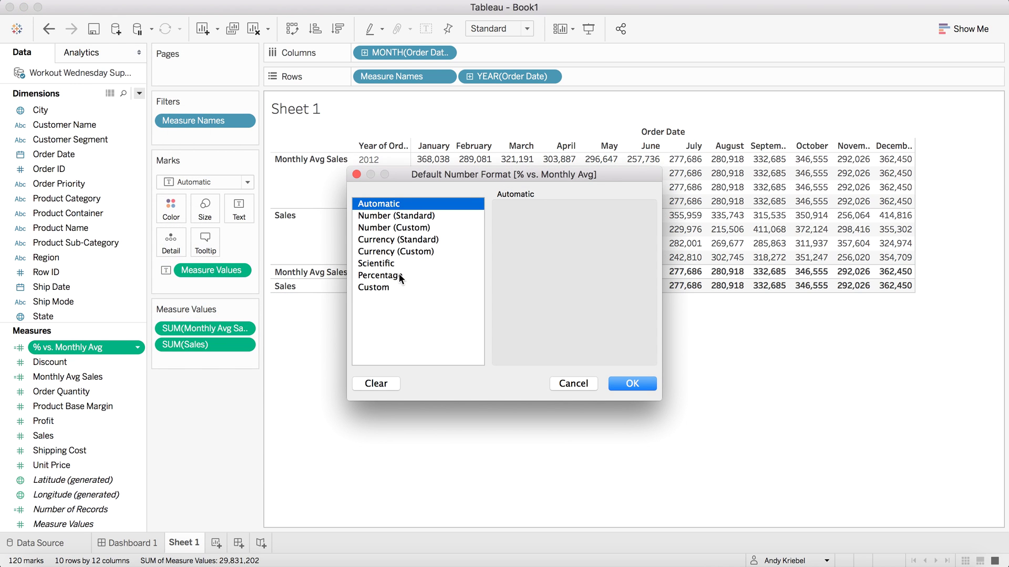
{"action": "left_click", "coordinate": [399, 275]}
{"action": "left_click", "coordinate": [539, 231]}
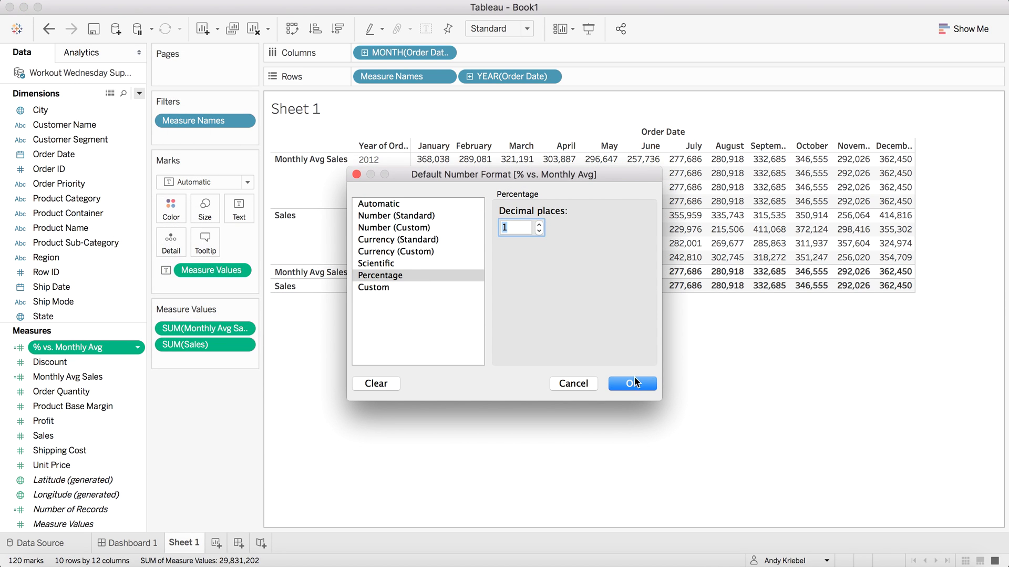
{"action": "left_click", "coordinate": [635, 377]}
- Add % vs. Monthly Avg to the table, hide the grand totals, and remove Sales
{"action": "left_click_drag", "start_coordinate": [70, 347], "coordinate": [200, 372]}
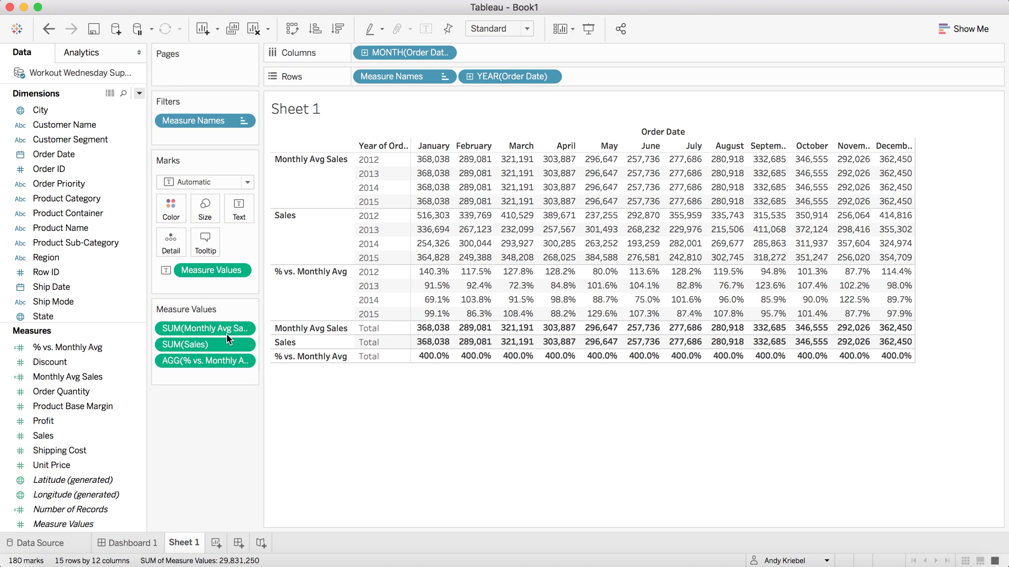
{"action": "left_click", "coordinate": [340, 1]}
{"action": "mouse_move", "coordinate": [454, 103]}
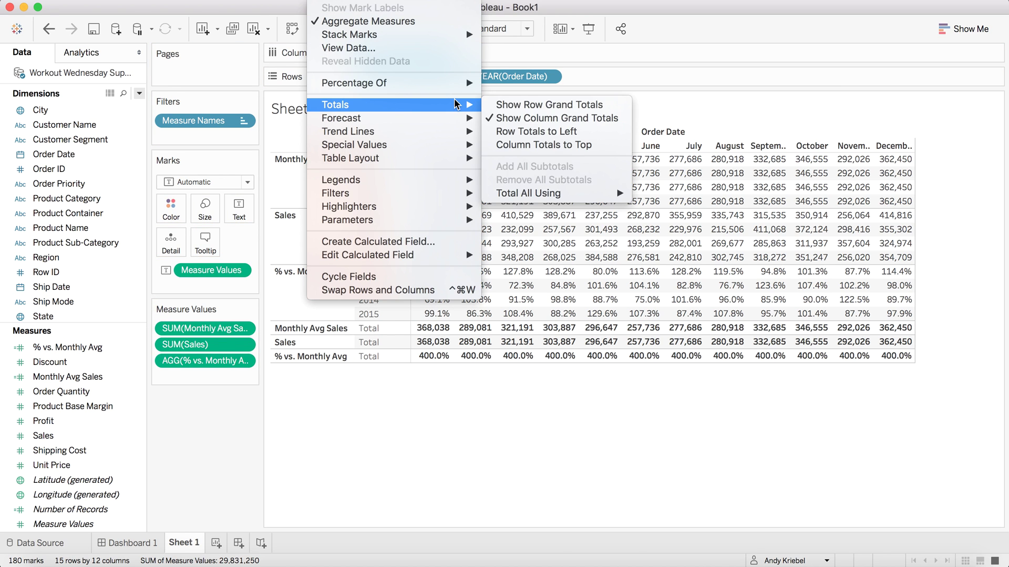
{"action": "left_click", "coordinate": [545, 116]}
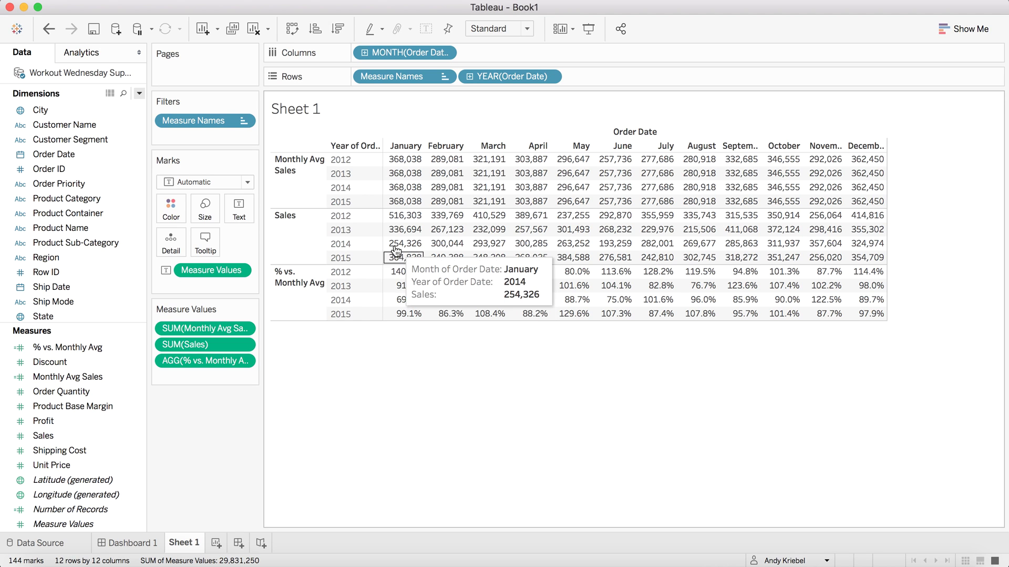
{"action": "left_click_drag", "start_coordinate": [192, 345], "coordinate": [192, 421]}
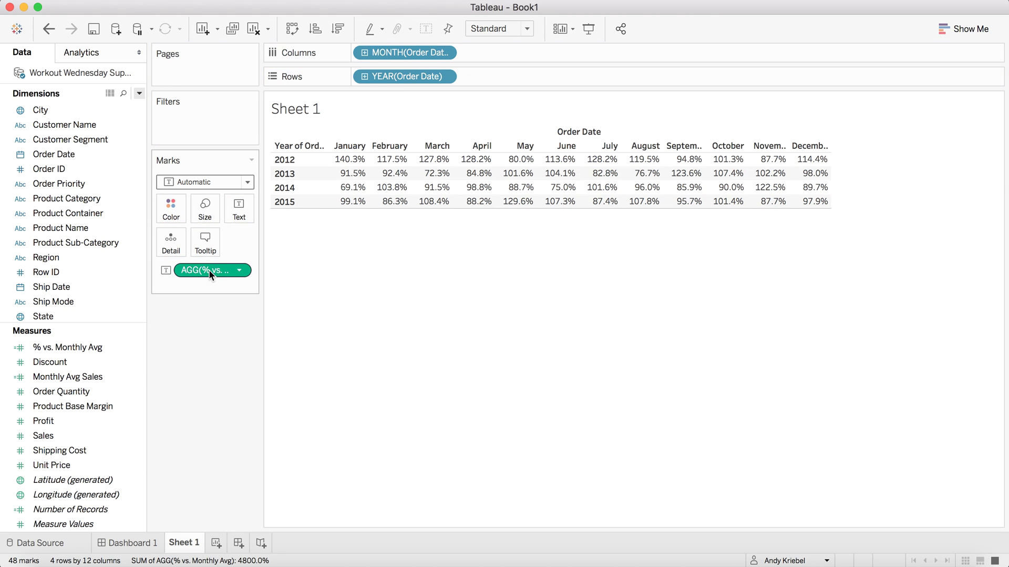
- Move % vs. Monthly Avg to Rows, restore the year split, and colour the lines by YEAR(Order Date)
{"action": "left_click_drag", "start_coordinate": [210, 270], "coordinate": [80, 419]}
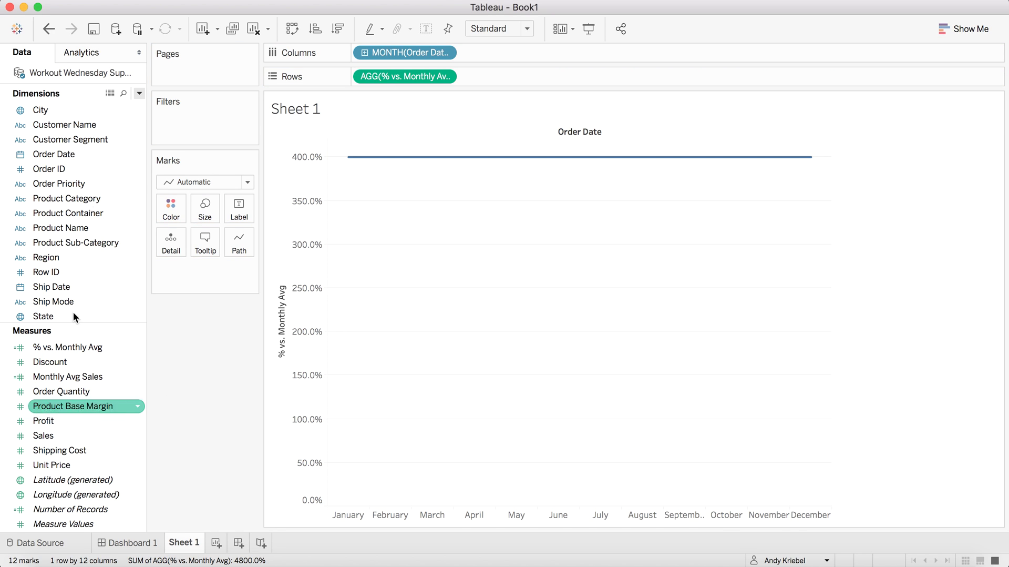
{"action": "left_click", "coordinate": [48, 28]}
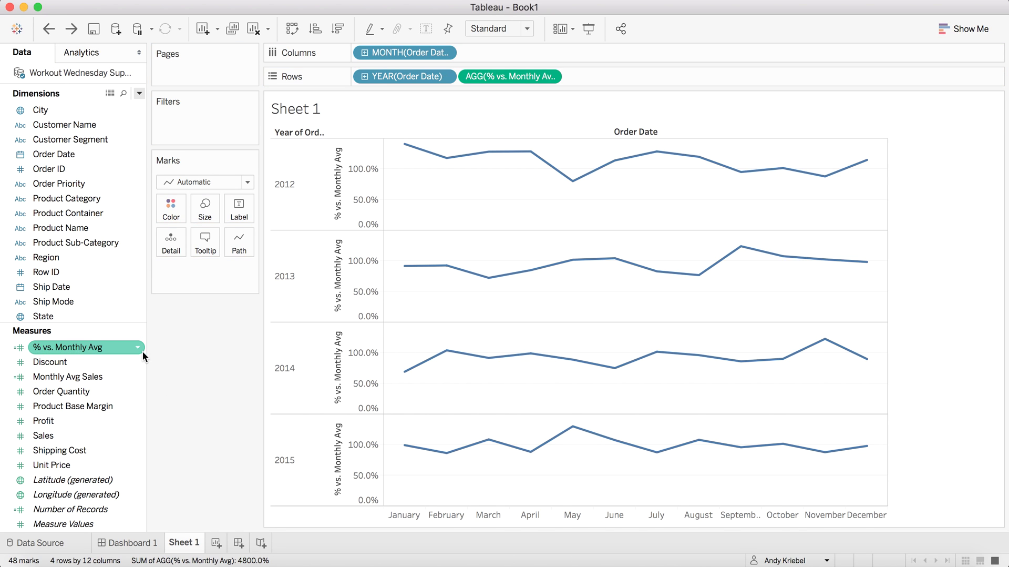
{"action": "left_click_drag", "start_coordinate": [399, 79], "coordinate": [172, 208]}
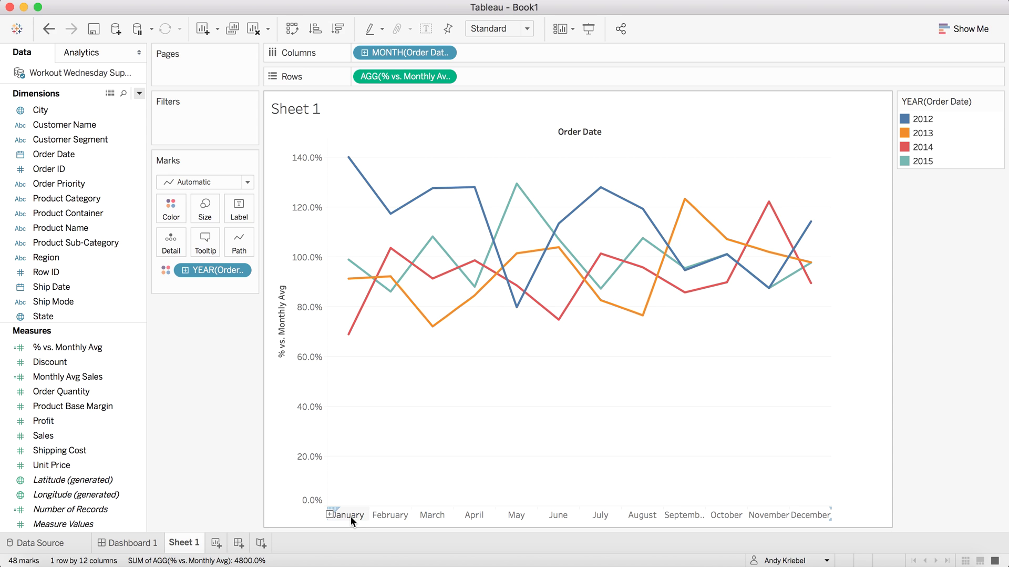
- Select 2015 in the year legend and assign highlight colours to the palette
{"action": "left_click", "coordinate": [929, 160]}
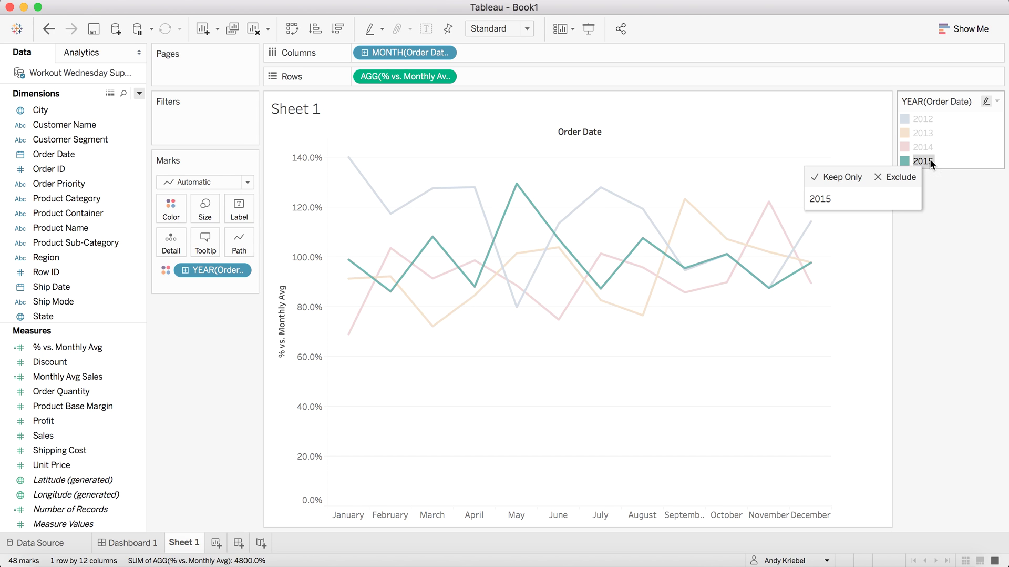
{"action": "left_click", "coordinate": [997, 101]}
{"action": "left_click", "coordinate": [888, 191]}
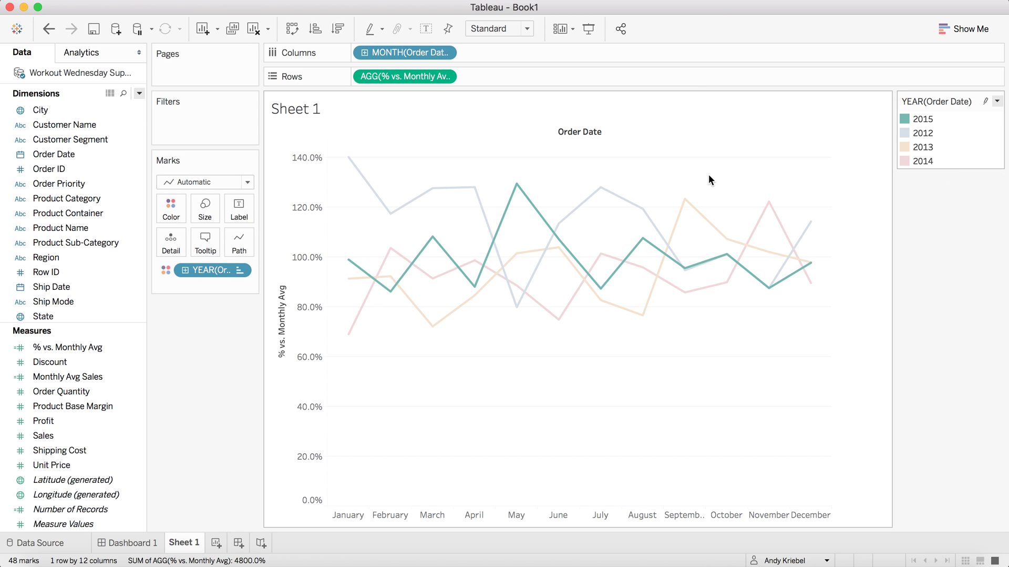
{"action": "mouse_move", "coordinate": [340, 267]}
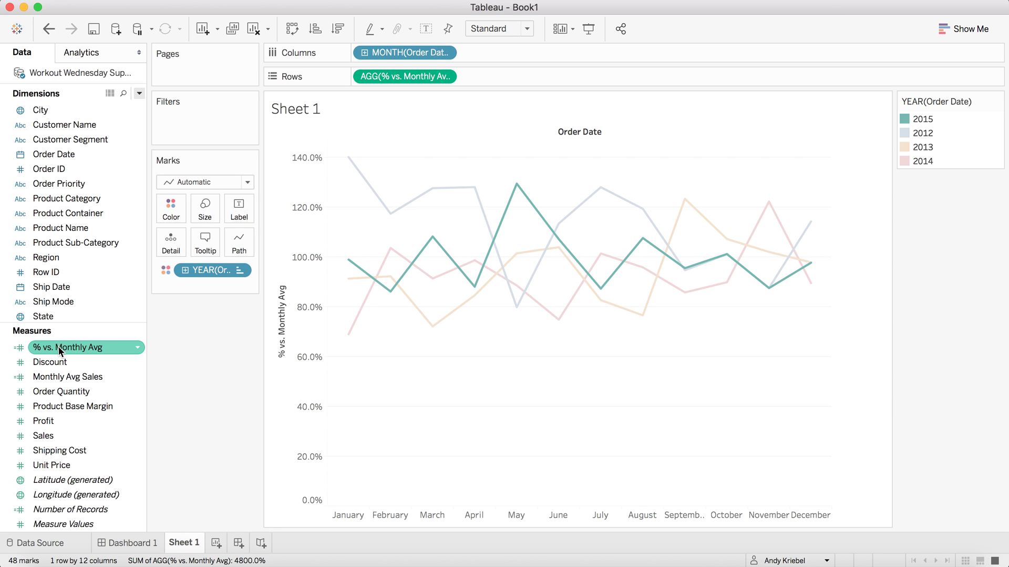
- Create a calculation named 'Diff from Monthly Avg Variance' with formula [% vs. Monthly Avg]-1
{"action": "left_click", "coordinate": [139, 97]}
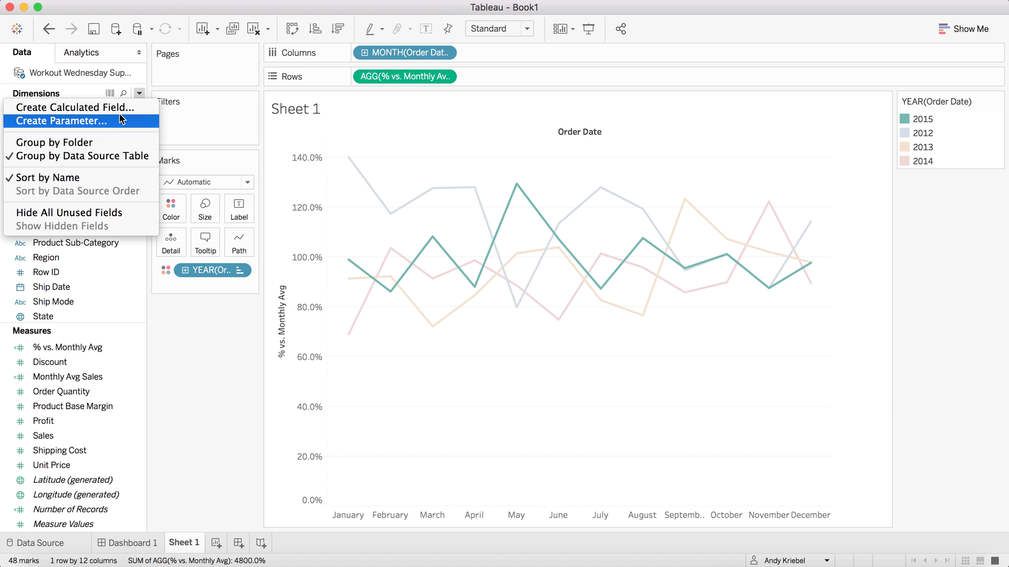
{"action": "left_click", "coordinate": [122, 105]}
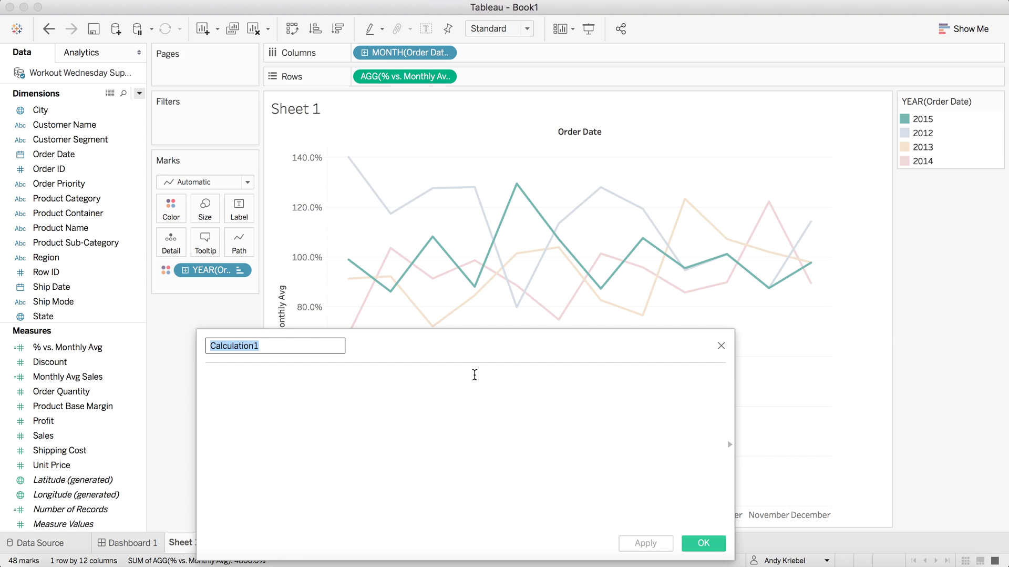
{"action": "type", "text": "Diff from "}
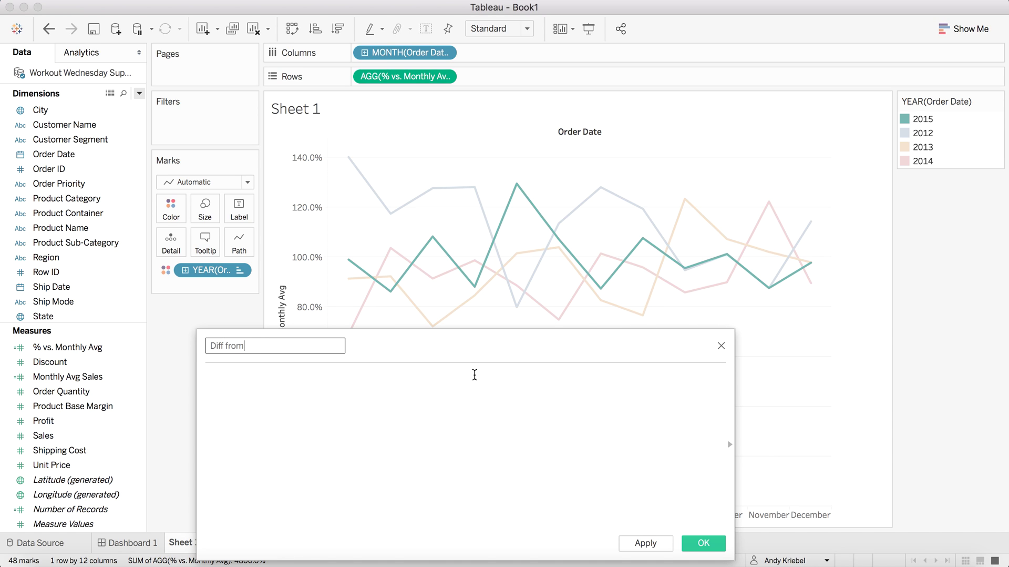
{"action": "type", "text": "Monthly Avg Variance"}
{"action": "key", "text": "Tab"}
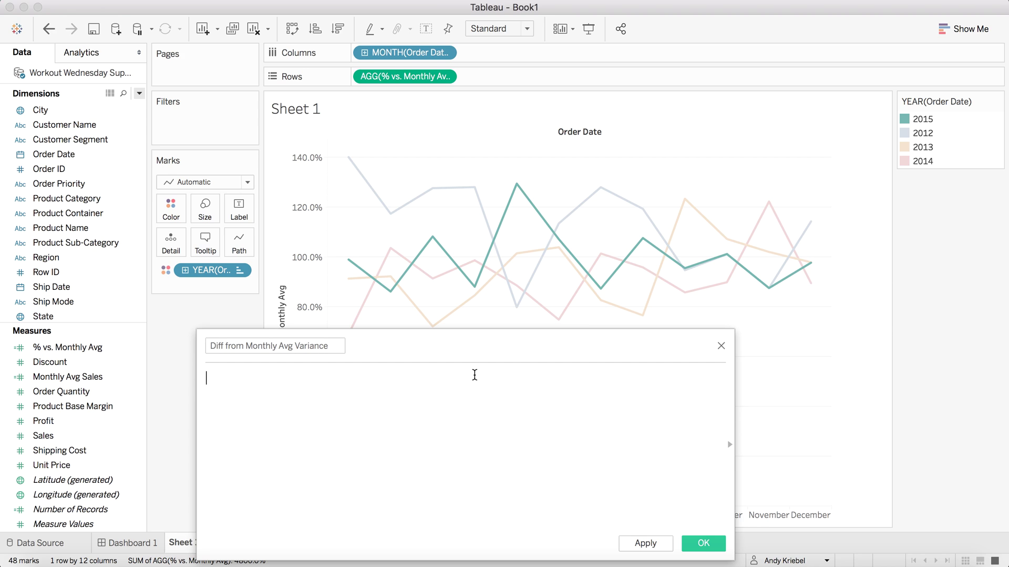
{"action": "type", "text": "1-"}
{"action": "left_click", "coordinate": [76, 347]}
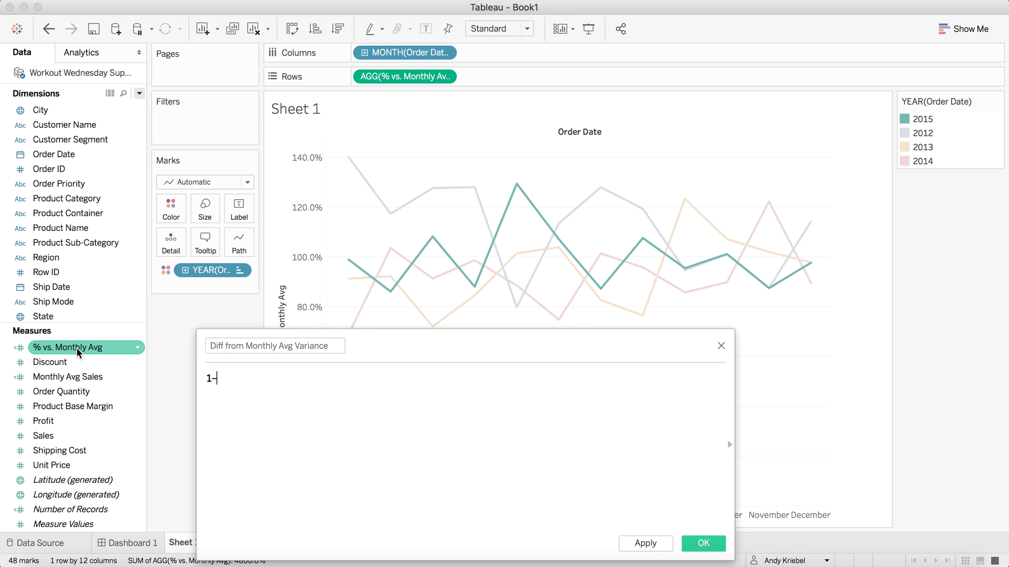
{"action": "left_click_drag", "start_coordinate": [76, 347], "coordinate": [282, 383]}
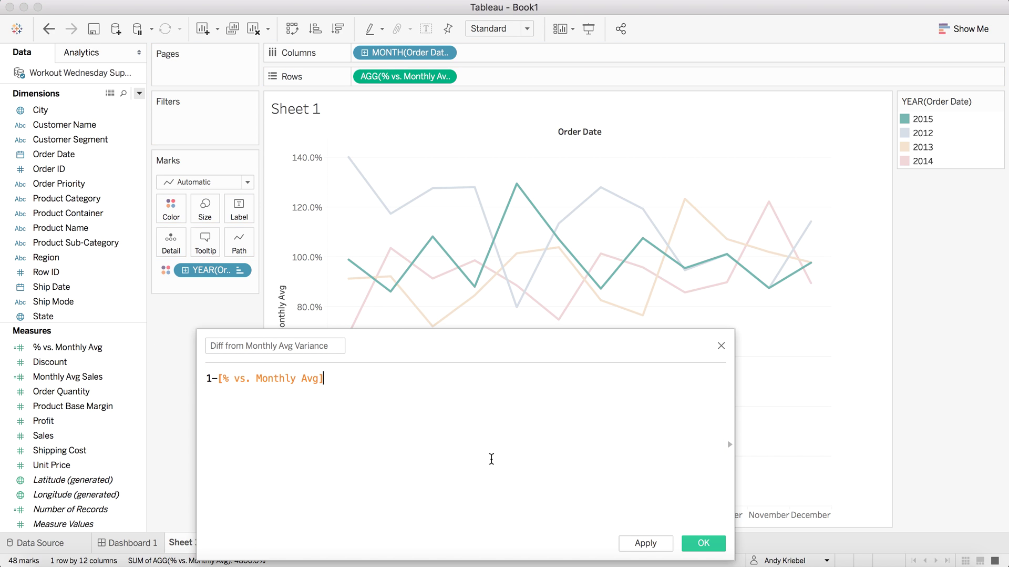
{"action": "left_click_drag", "start_coordinate": [217, 378], "coordinate": [163, 377]}
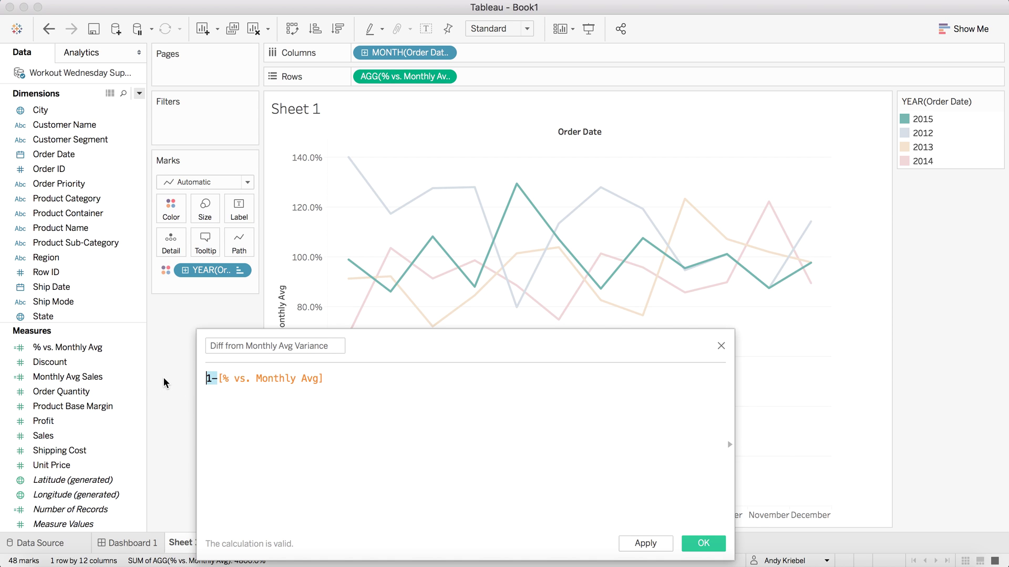
{"action": "key", "text": "BackSpace"}
{"action": "key", "text": "End"}
- Finish the formula with -1, save the calculation, and add Diff from Monthly Avg Variance to Rows
{"action": "type", "text": "-1"}
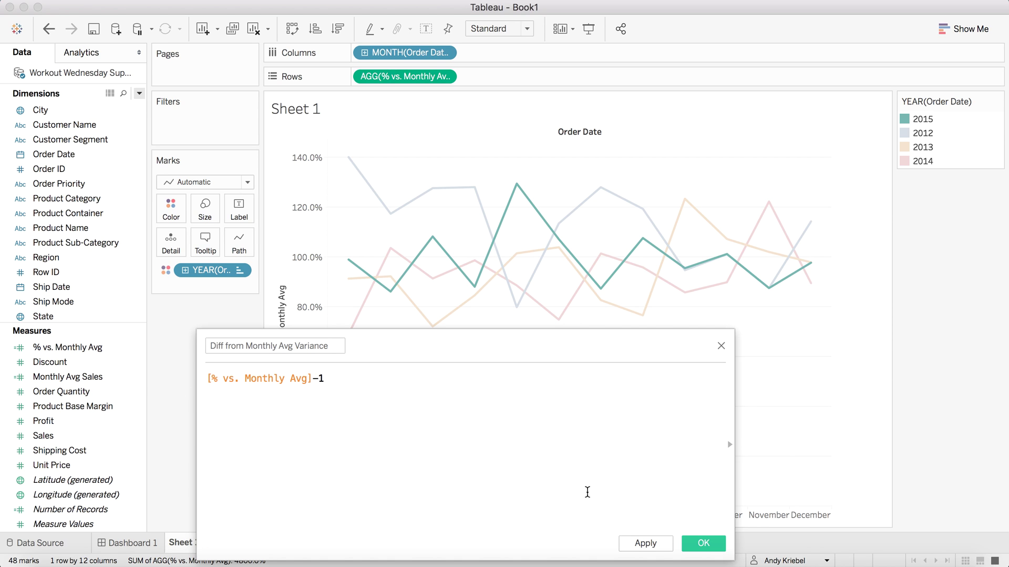
{"action": "left_click", "coordinate": [655, 541]}
{"action": "left_click", "coordinate": [703, 542]}
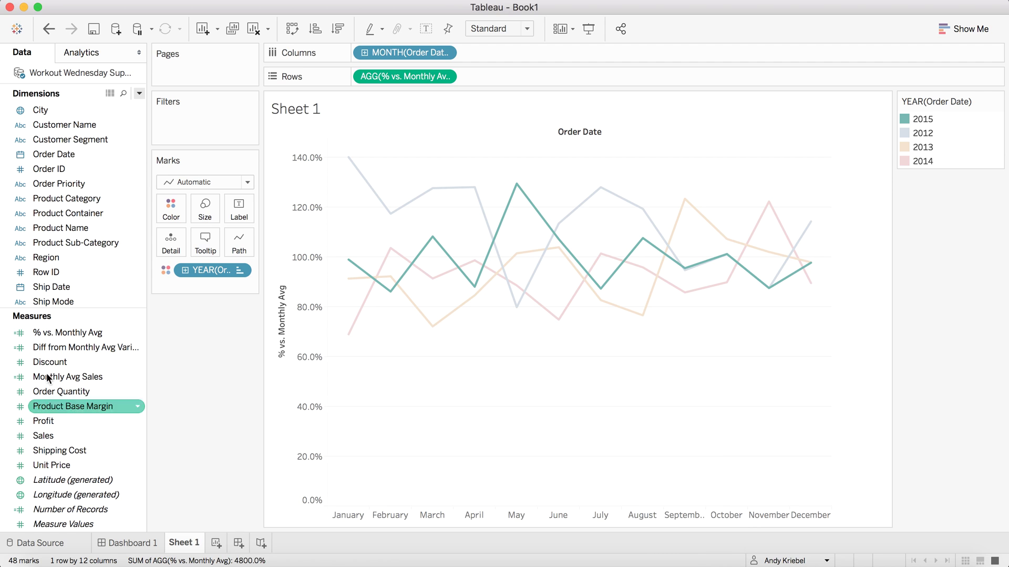
{"action": "left_click_drag", "start_coordinate": [61, 345], "coordinate": [523, 80]}
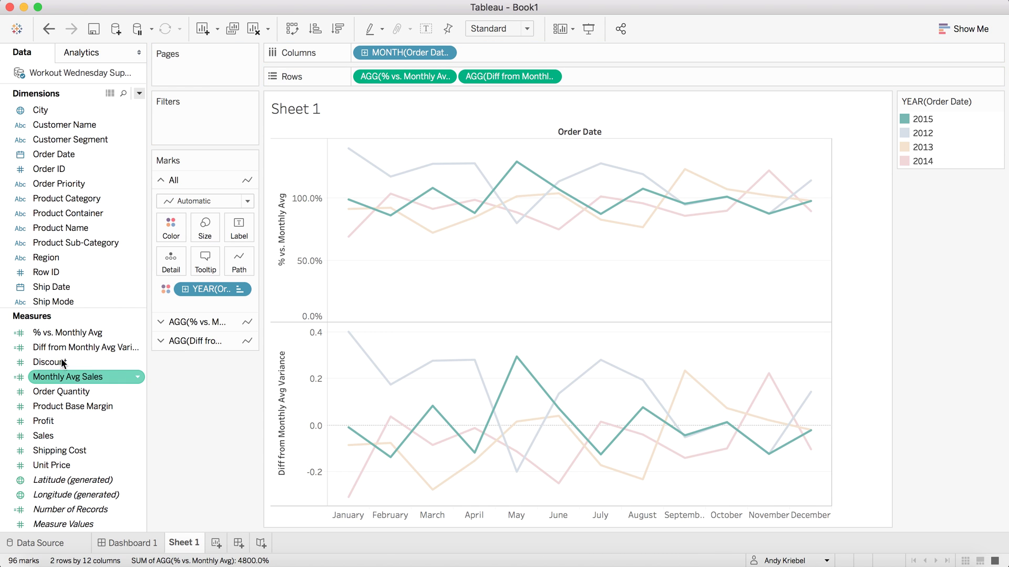
- Set Diff from Monthly Avg Variance's default number format to Percentage with 1 decimal
{"action": "right_click", "coordinate": [81, 344]}
{"action": "mouse_move", "coordinate": [187, 262]}
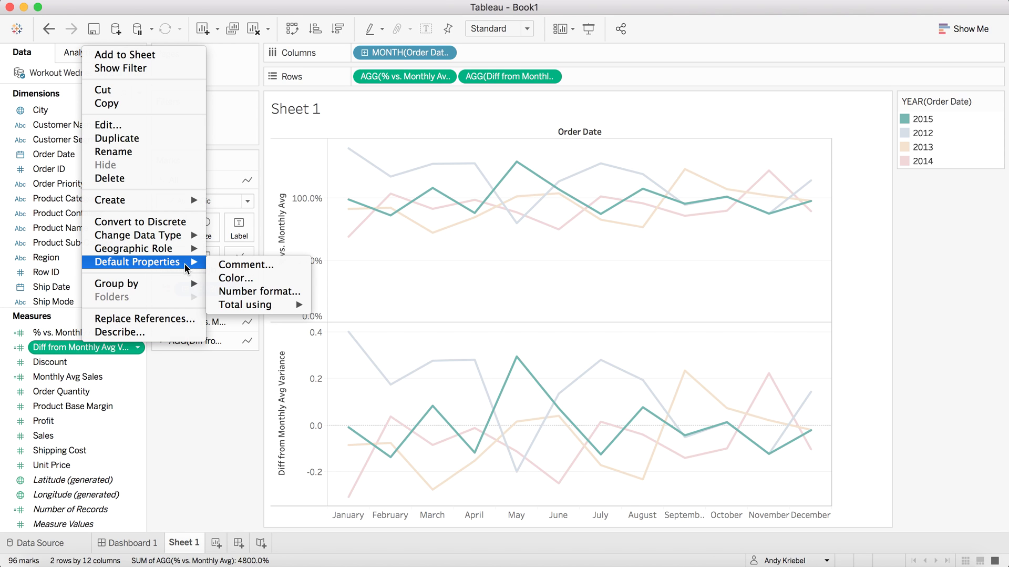
{"action": "left_click", "coordinate": [251, 291]}
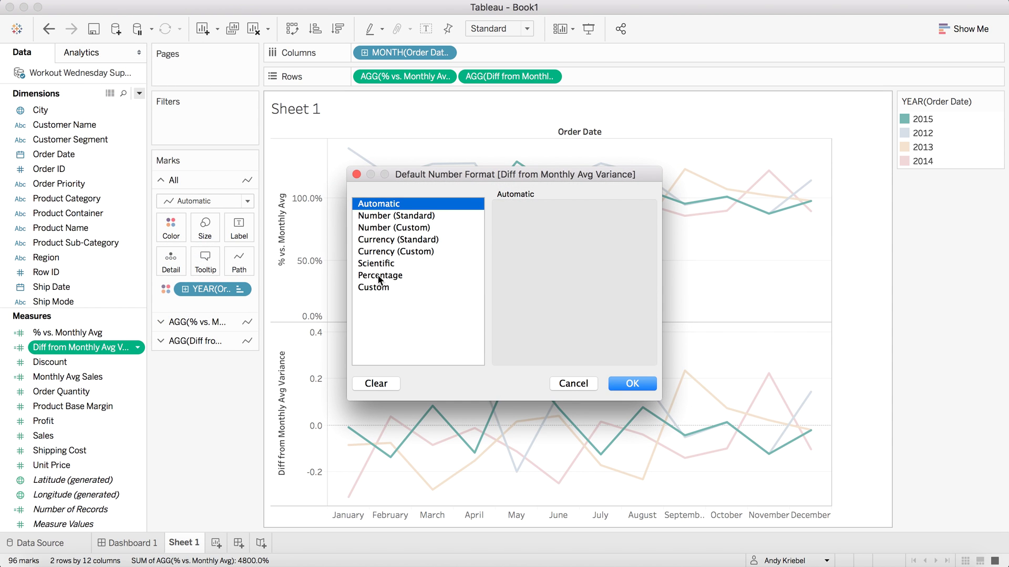
{"action": "left_click", "coordinate": [381, 275]}
{"action": "left_click", "coordinate": [539, 231]}
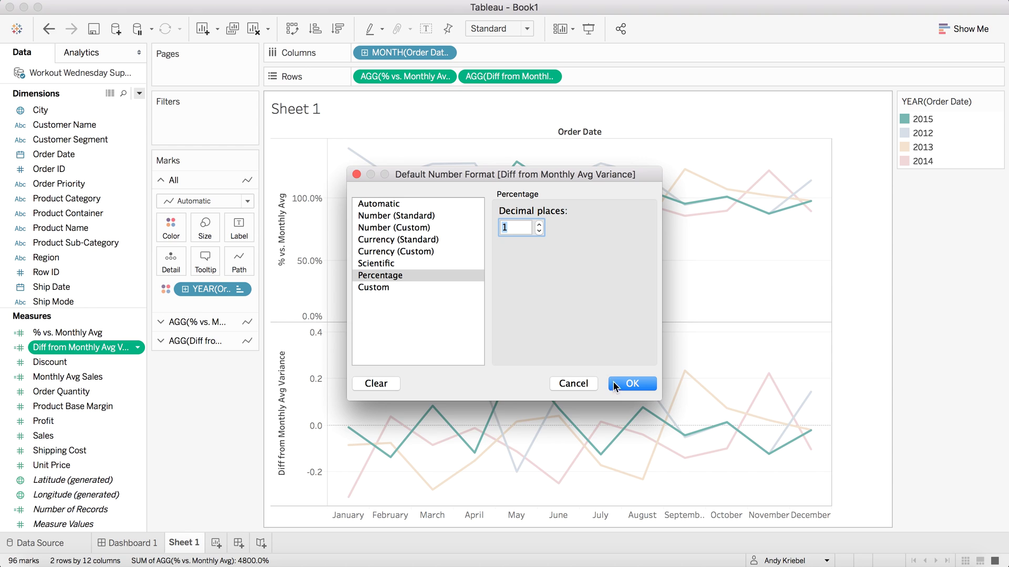
{"action": "left_click", "coordinate": [631, 384]}
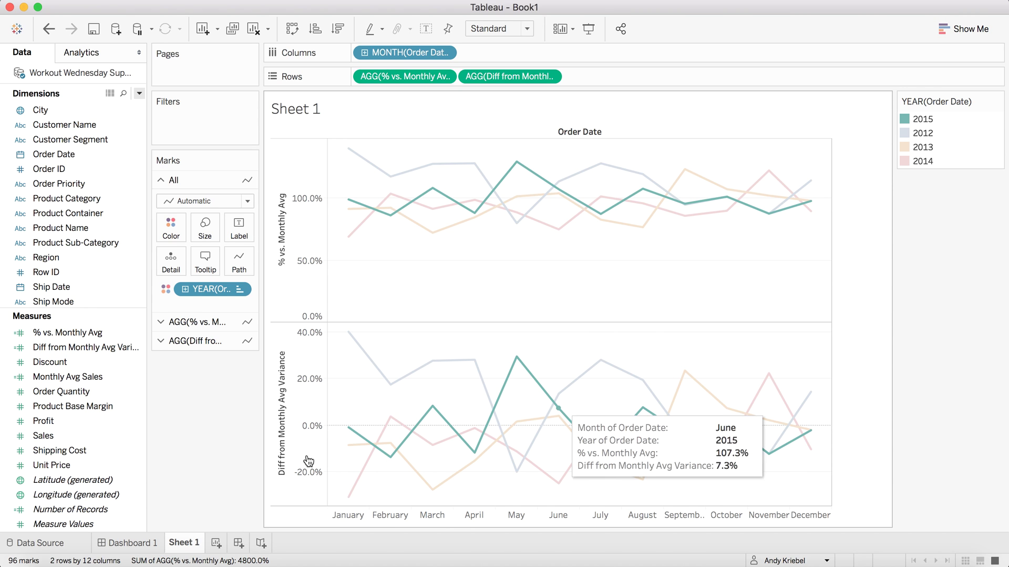
{"action": "mouse_move", "coordinate": [344, 432]}
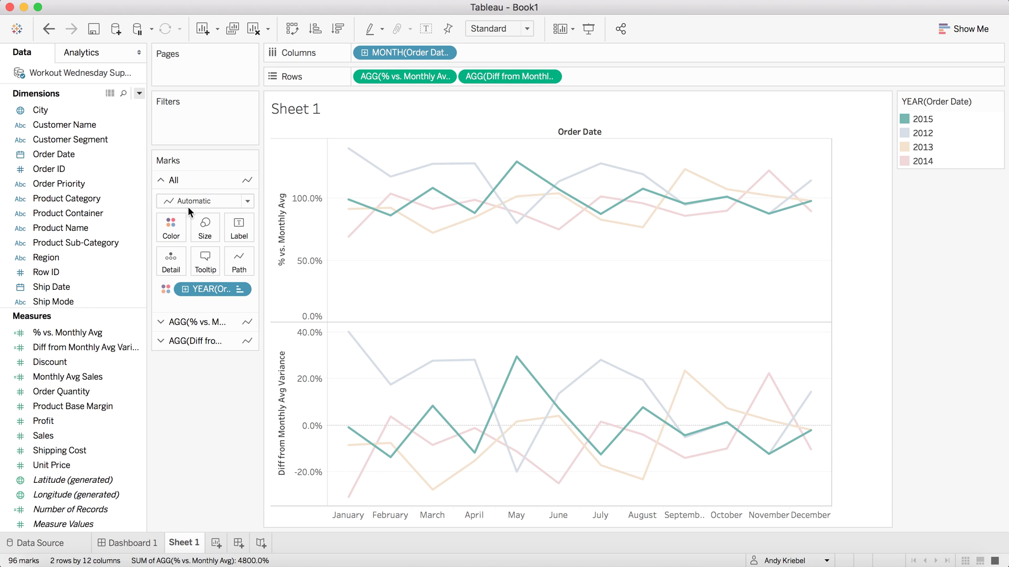
- Show a YEAR filter, briefly isolate 2015, then include all years again
{"action": "left_click", "coordinate": [239, 288]}
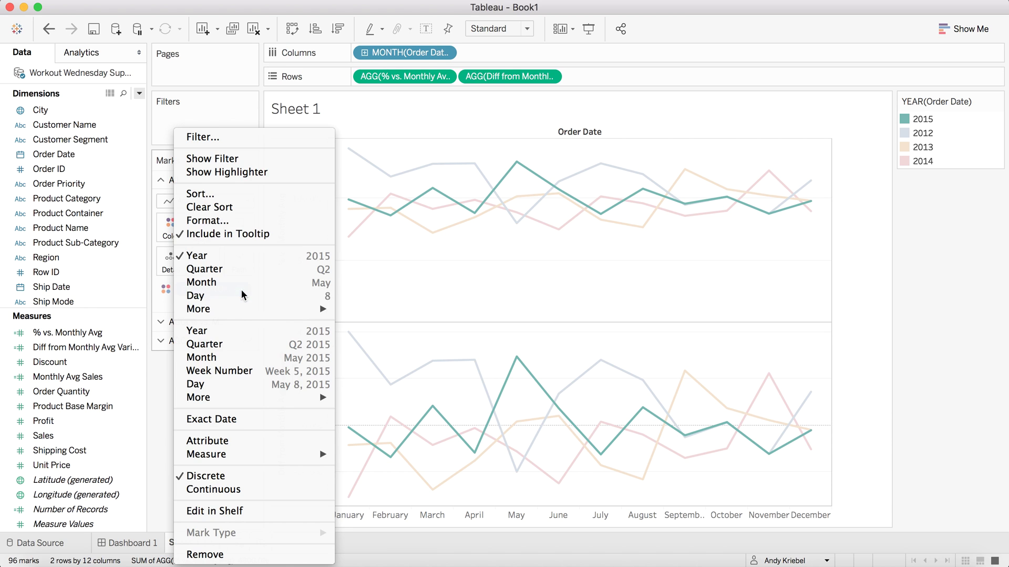
{"action": "left_click", "coordinate": [232, 159]}
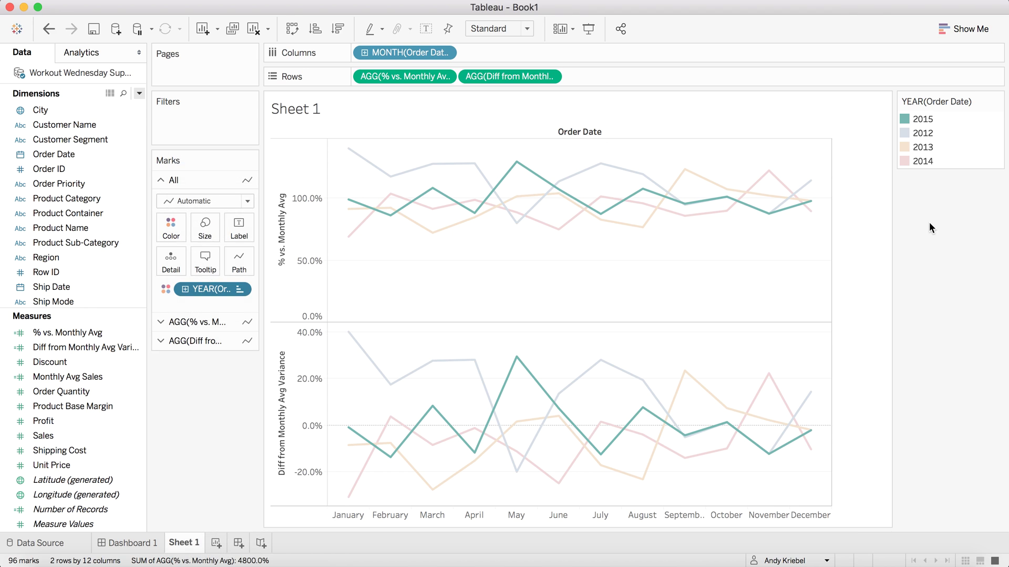
{"action": "left_click", "coordinate": [907, 121]}
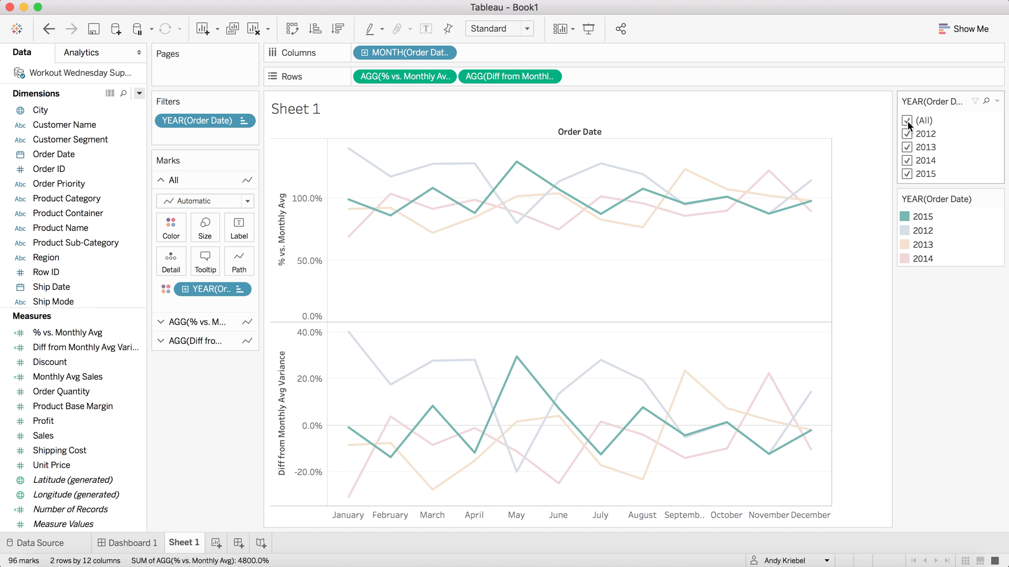
{"action": "left_click", "coordinate": [907, 173]}
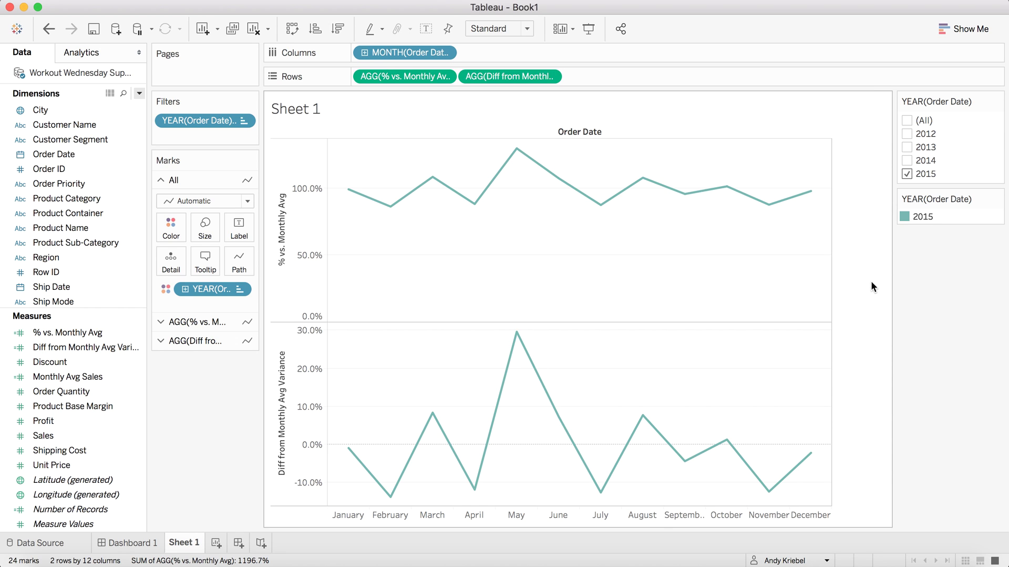
{"action": "left_click", "coordinate": [911, 121]}
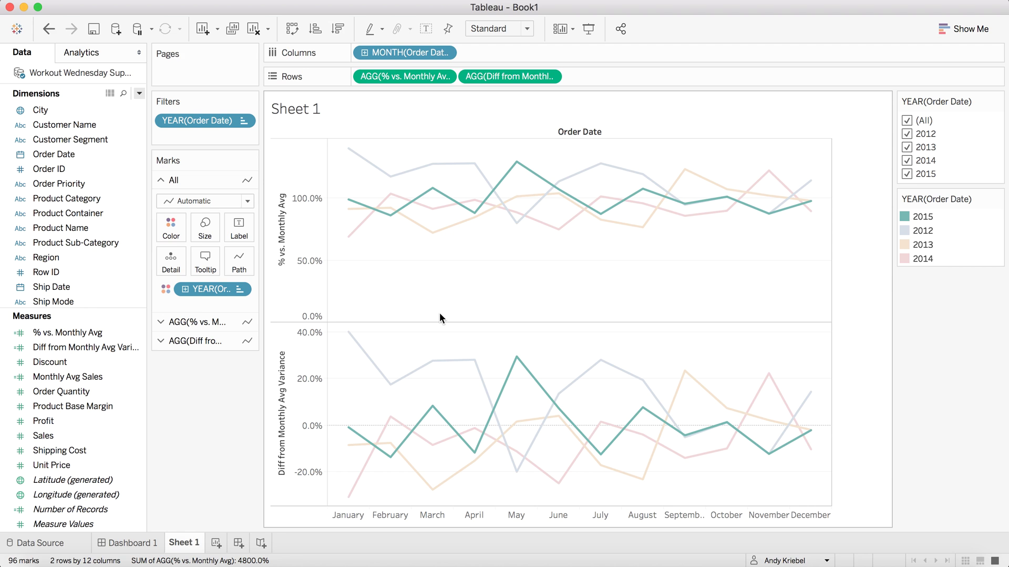
{"action": "right_click", "coordinate": [52, 377]}
- Edit Monthly Avg Sales and add the comment '// For each month and year, return the sales'
{"action": "left_click", "coordinate": [71, 141]}
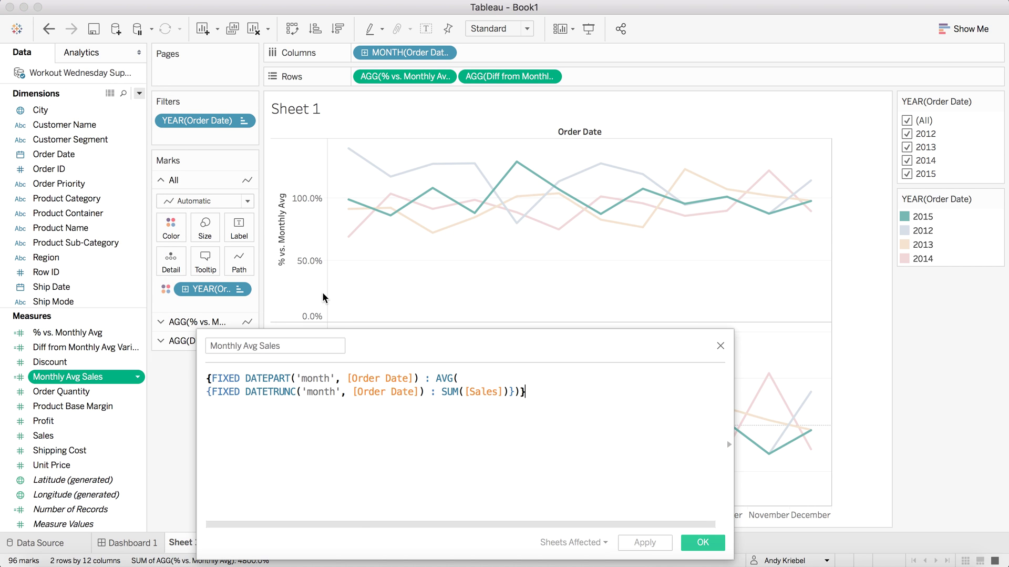
{"action": "left_click", "coordinate": [468, 379]}
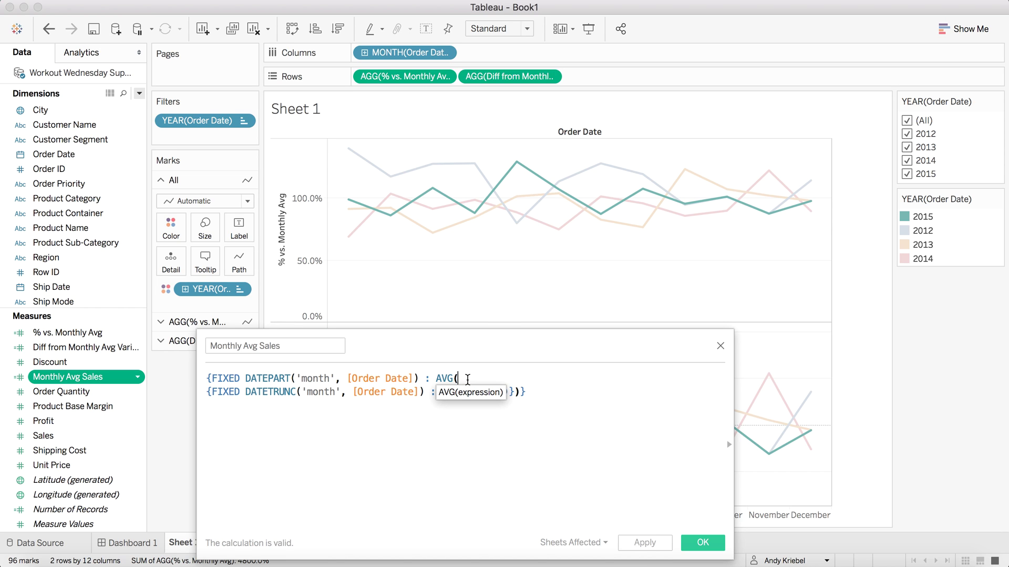
{"action": "key", "text": "Return"}
{"action": "type", "text": "//"}
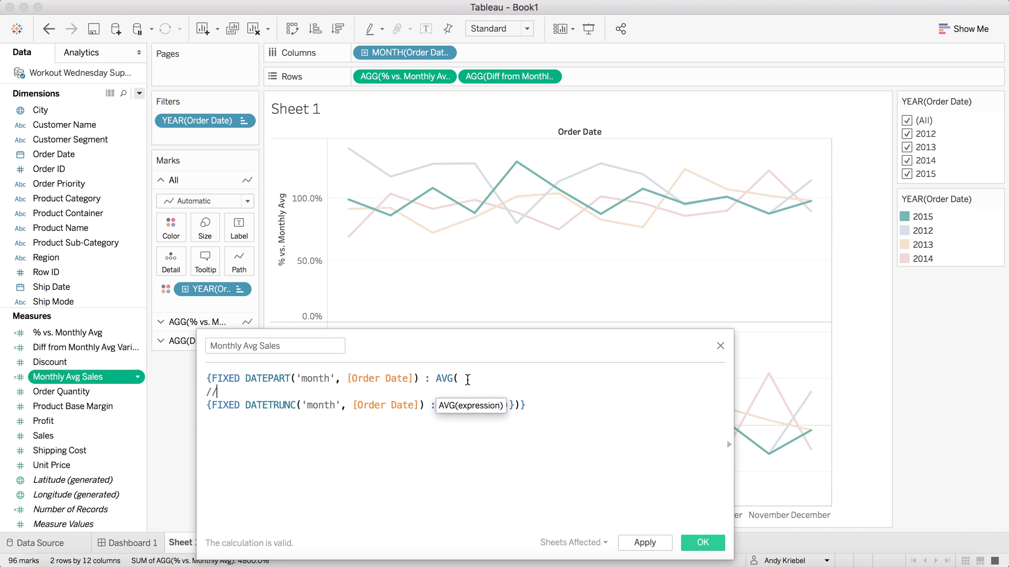
{"action": "type", "text": " Calcualtio"}
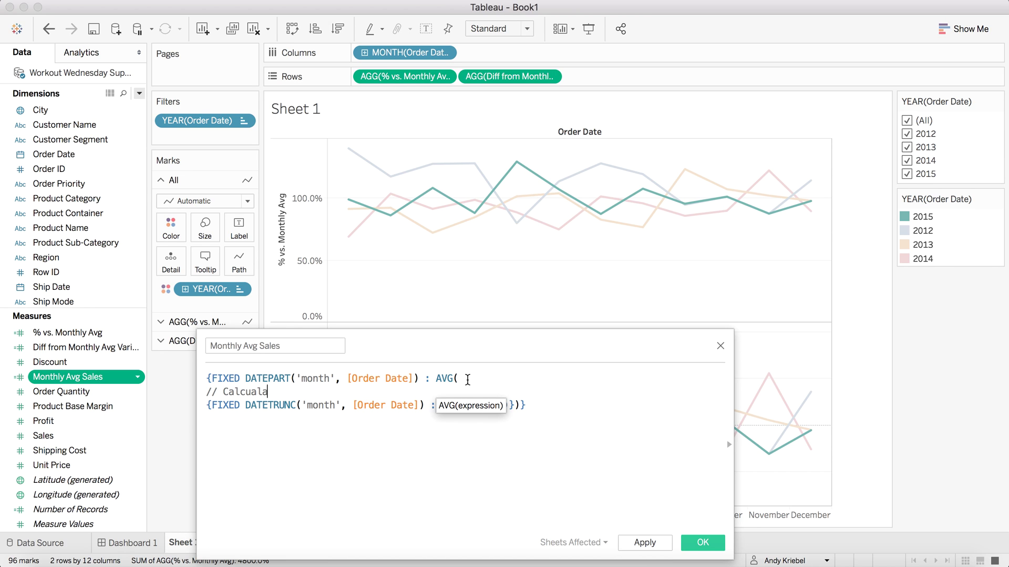
{"action": "key", "text": "BackSpace"}
{"action": "key", "text": "BackSpace"}
{"action": "key", "text": "BackSpace"}
{"action": "key", "text": "BackSpace"}
{"action": "key", "text": "BackSpace"}
{"action": "key", "text": "BackSpace"}
{"action": "key", "text": "BackSpace"}
{"action": "key", "text": "BackSpace"}
{"action": "key", "text": "BackSpace"}
{"action": "key", "text": "BackSpace"}
{"action": "type", "text": "Fix each"}
{"action": "key", "text": "BackSpace"}
{"action": "key", "text": "BackSpace"}
{"action": "key", "text": "BackSpace"}
{"action": "key", "text": "BackSpace"}
{"action": "key", "text": "BackSpace"}
{"action": "key", "text": "BackSpace"}
{"action": "key", "text": "BackSpace"}
{"action": "type", "text": "or each month and year,"}
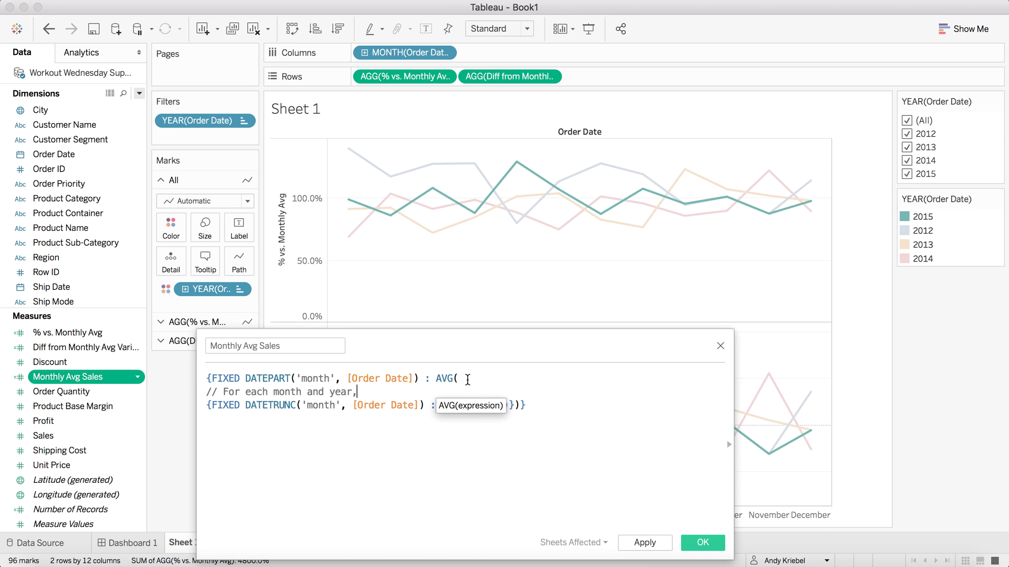
{"action": "type", "text": " return the sales"}
- Number that comment '1.' and add a top comment '// 2. For each month, calculate the average sales'
{"action": "key", "text": "super+Up"}
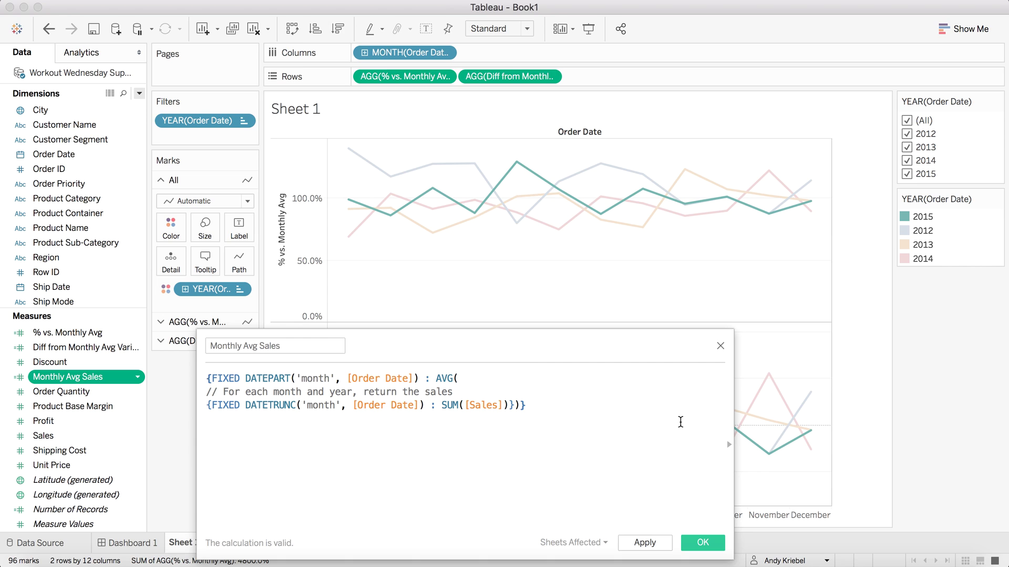
{"action": "key", "text": "Return"}
{"action": "key", "text": "Down"}
{"action": "key", "text": "Right"}
{"action": "key", "text": "Right"}
{"action": "key", "text": "Right"}
{"action": "type", "text": "1"}
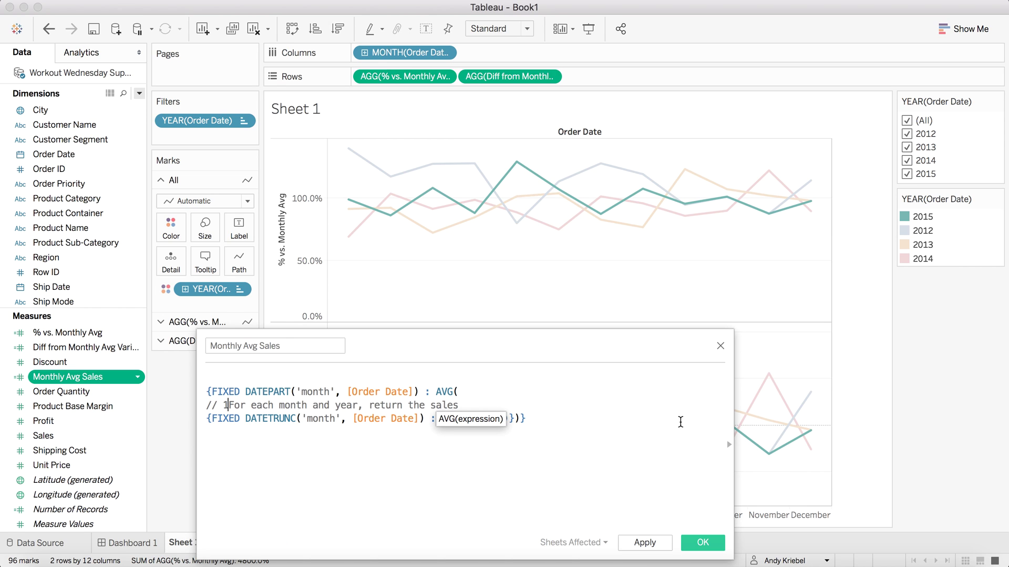
{"action": "type", "text": "."}
{"action": "key", "text": "super+Up"}
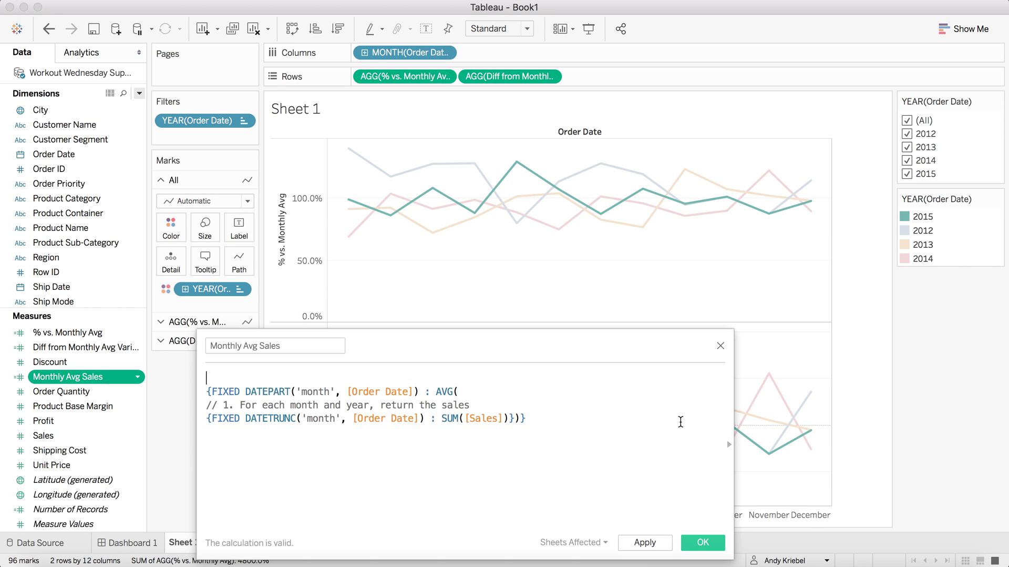
{"action": "type", "text": "// 2. "}
{"action": "type", "text": "For each"}
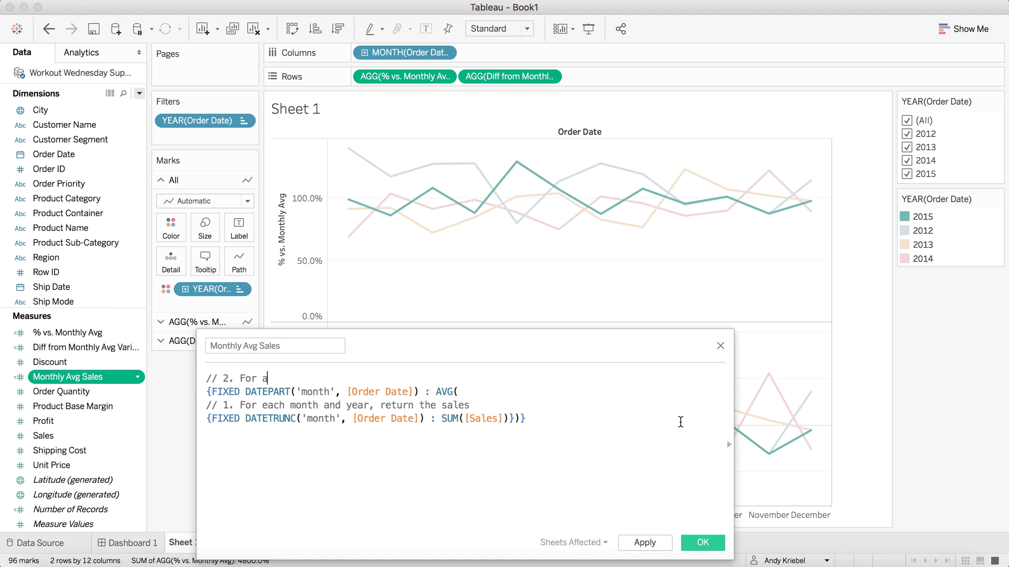
{"action": "type", "text": " month, calculate teh a"}
{"action": "key", "text": "BackSpace"}
{"action": "key", "text": "BackSpace"}
{"action": "key", "text": "BackSpace"}
{"action": "key", "text": "BackSpace"}
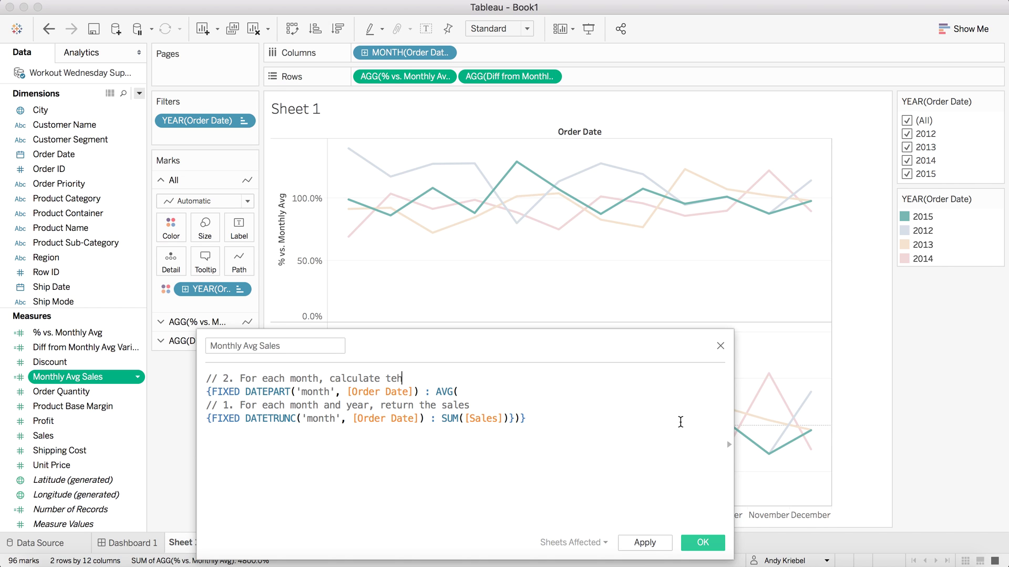
{"action": "type", "text": "he average"}
{"action": "type", "text": "sales"}
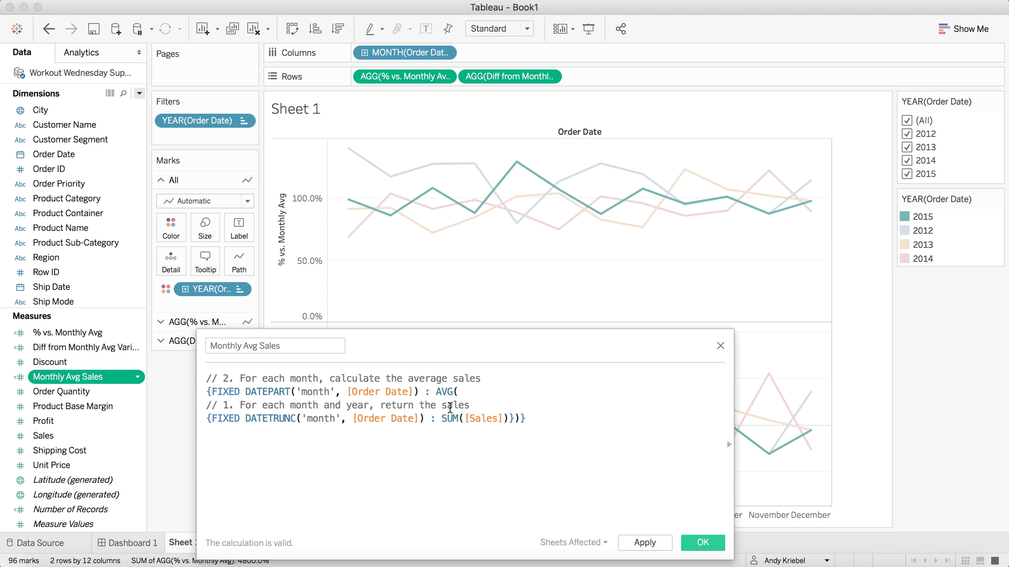
- Correct the comment to read 'total sales', separate the two steps with a blank line, and save
{"action": "left_click", "coordinate": [450, 407]}
{"action": "type", "text": "total "}
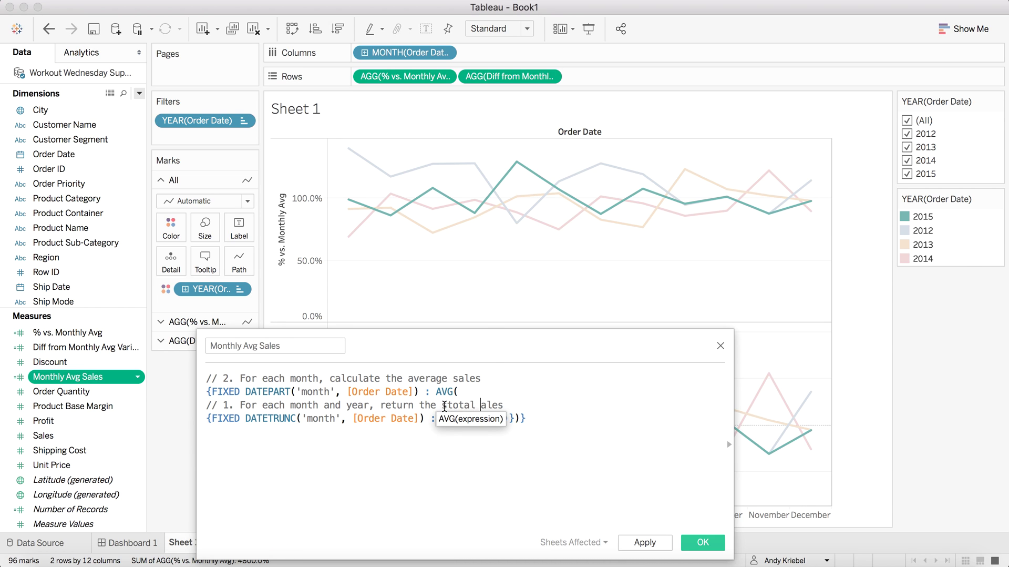
{"action": "type", "text": "s"}
{"action": "left_click", "coordinate": [444, 406]}
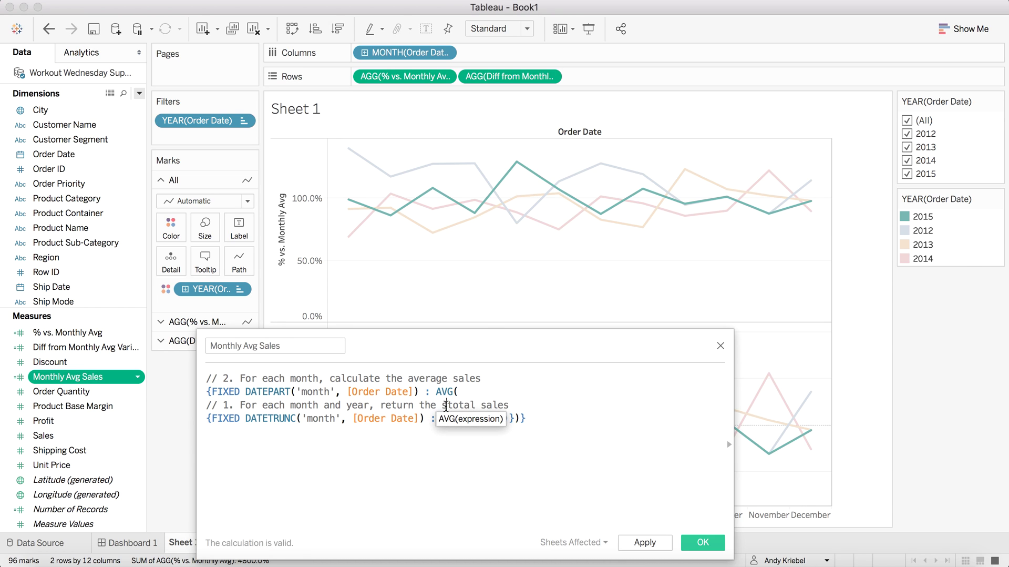
{"action": "key", "text": "BackSpace"}
{"action": "left_click", "coordinate": [496, 389]}
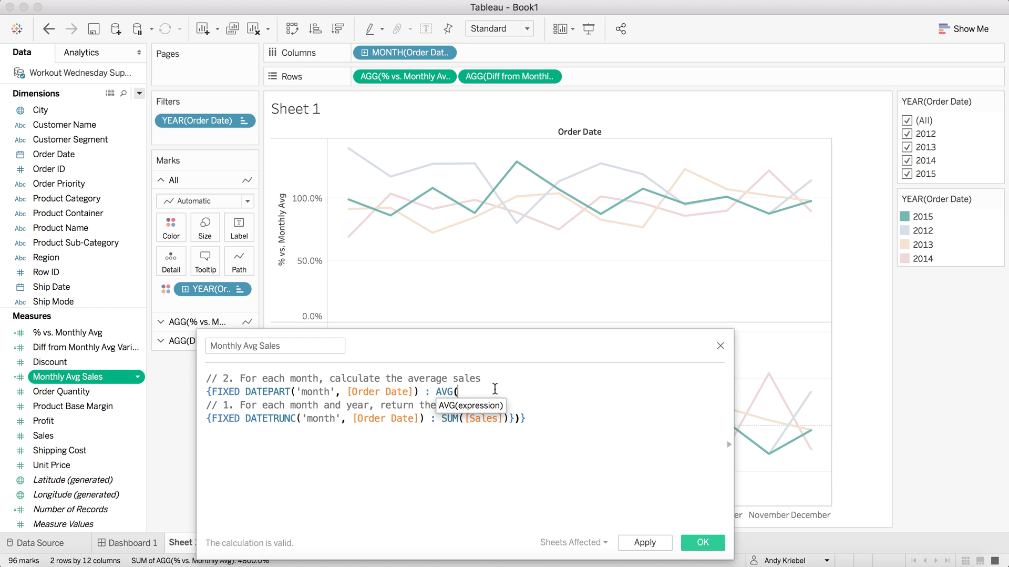
{"action": "key", "text": "Return"}
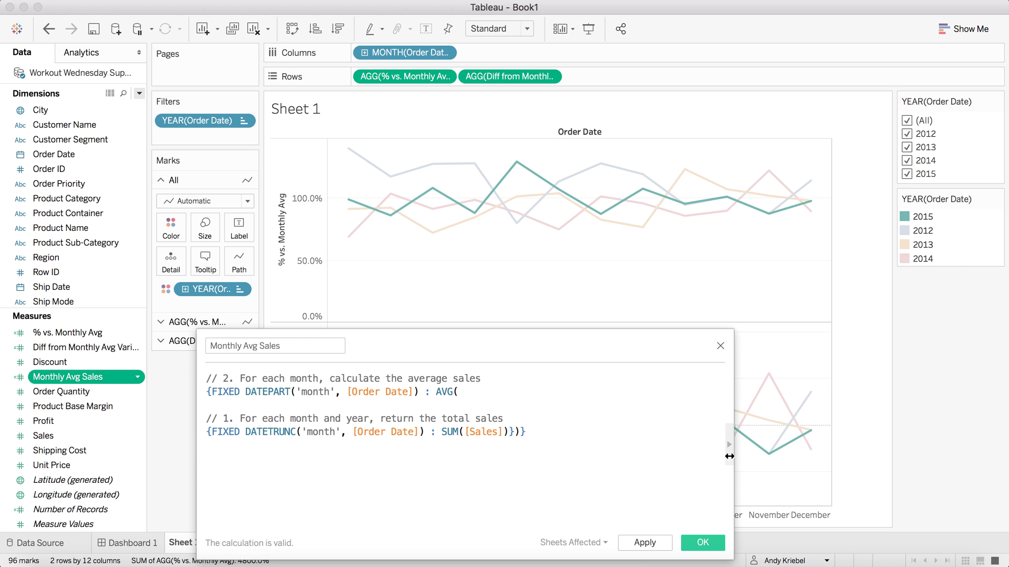
{"action": "left_click", "coordinate": [703, 542]}
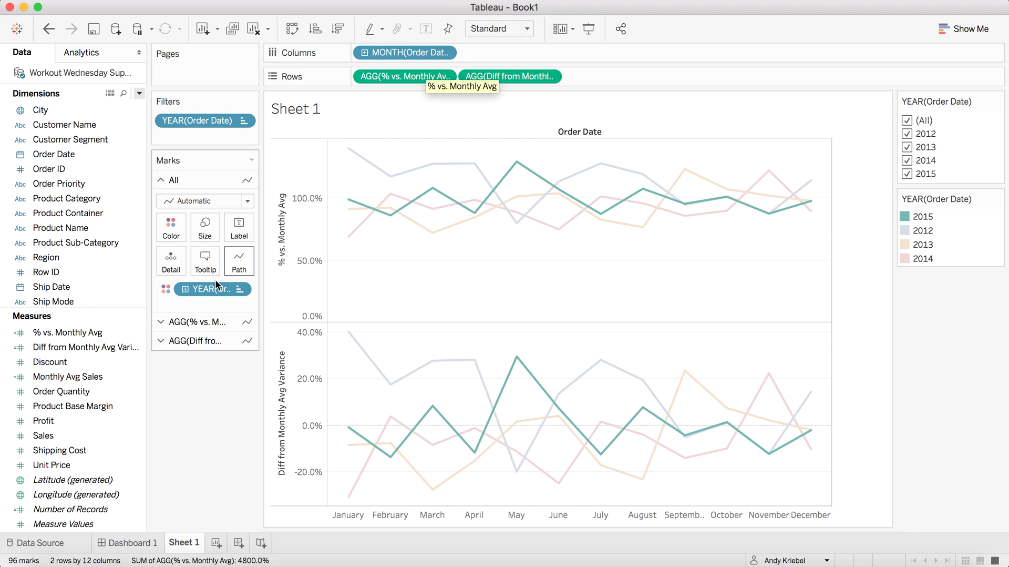
- Duplicate Sheet 1, remove YEAR from Color, and switch MONTH(Order Date) to continuous Month
{"action": "right_click", "coordinate": [184, 542]}
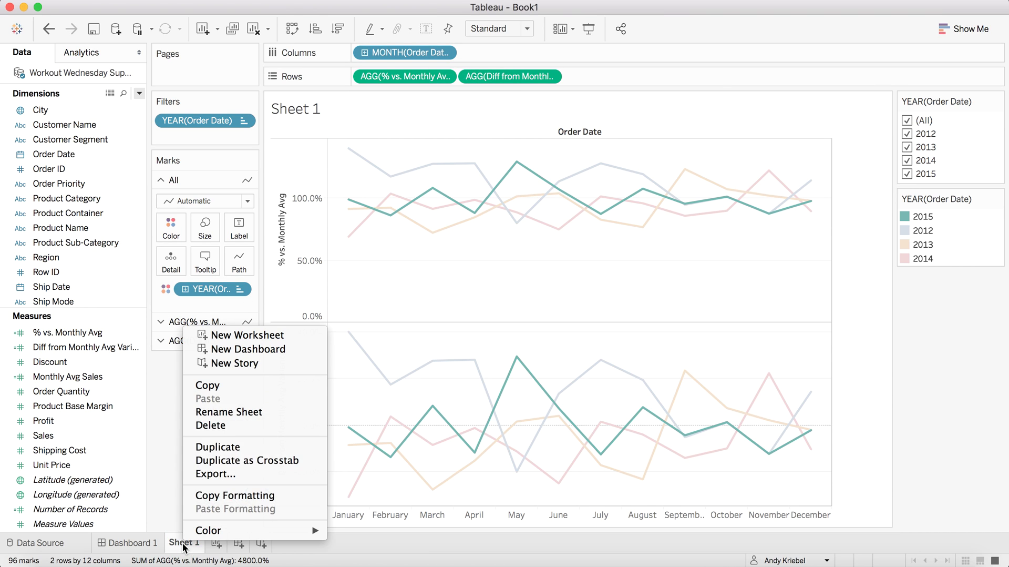
{"action": "left_click", "coordinate": [217, 447]}
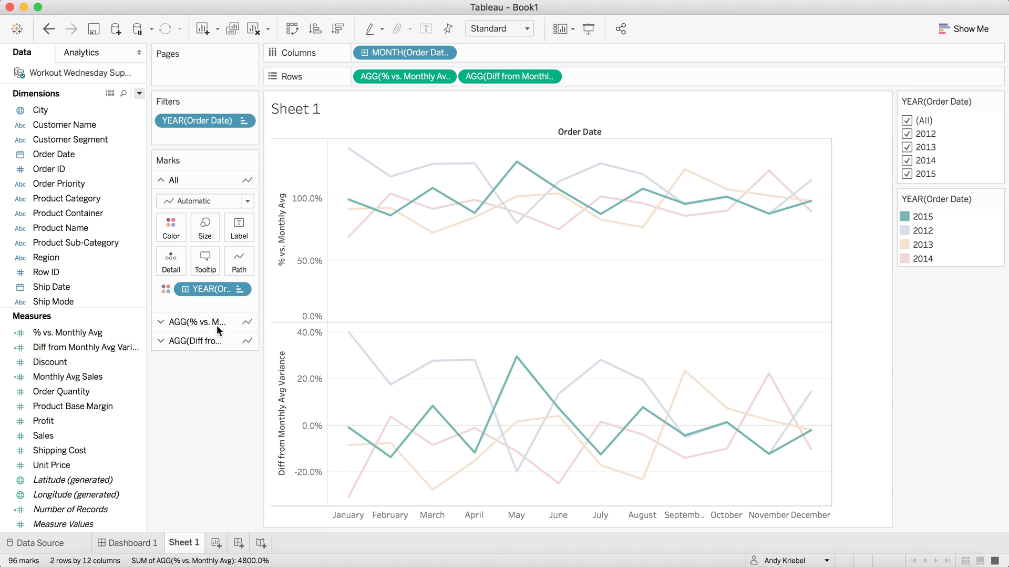
{"action": "left_click_drag", "start_coordinate": [208, 288], "coordinate": [206, 400]}
{"action": "left_click", "coordinate": [443, 52]}
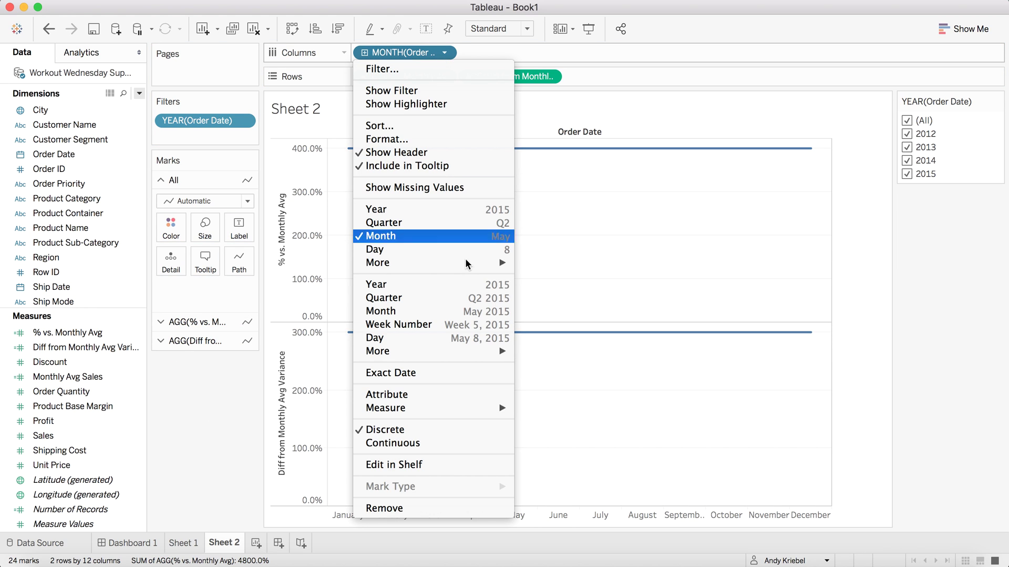
{"action": "left_click", "coordinate": [469, 312]}
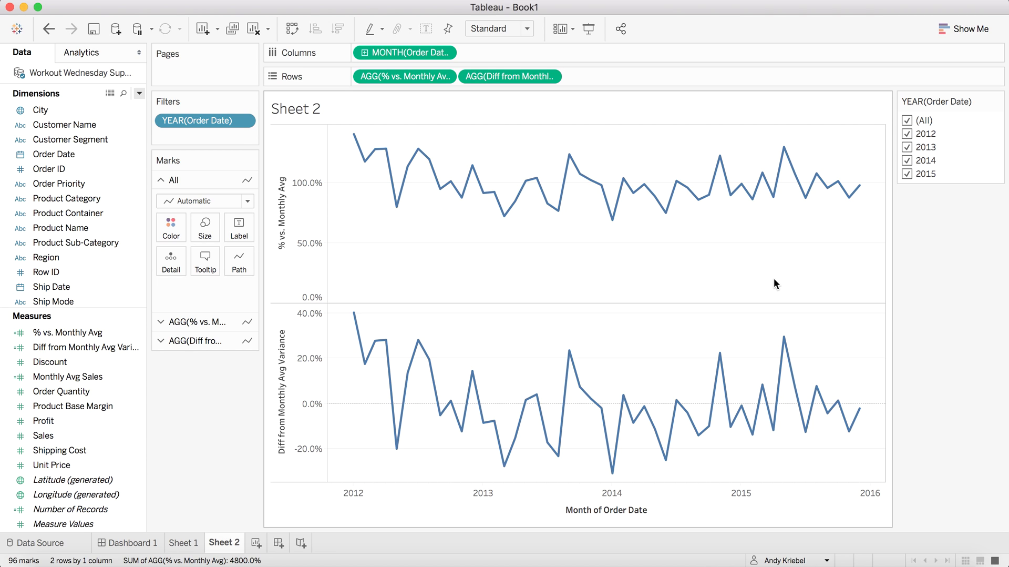
- Make the AGG(Diff from Monthly Avg) pane Bar marks coloured by Diff from Monthly Avg Variance
{"action": "left_click", "coordinate": [536, 77]}
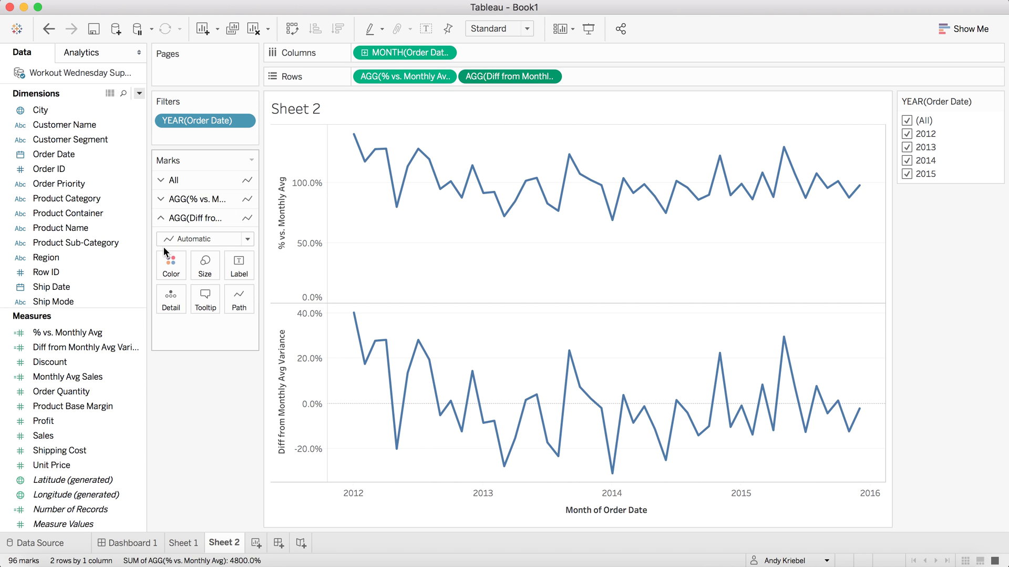
{"action": "left_click", "coordinate": [194, 238]}
{"action": "left_click", "coordinate": [190, 266]}
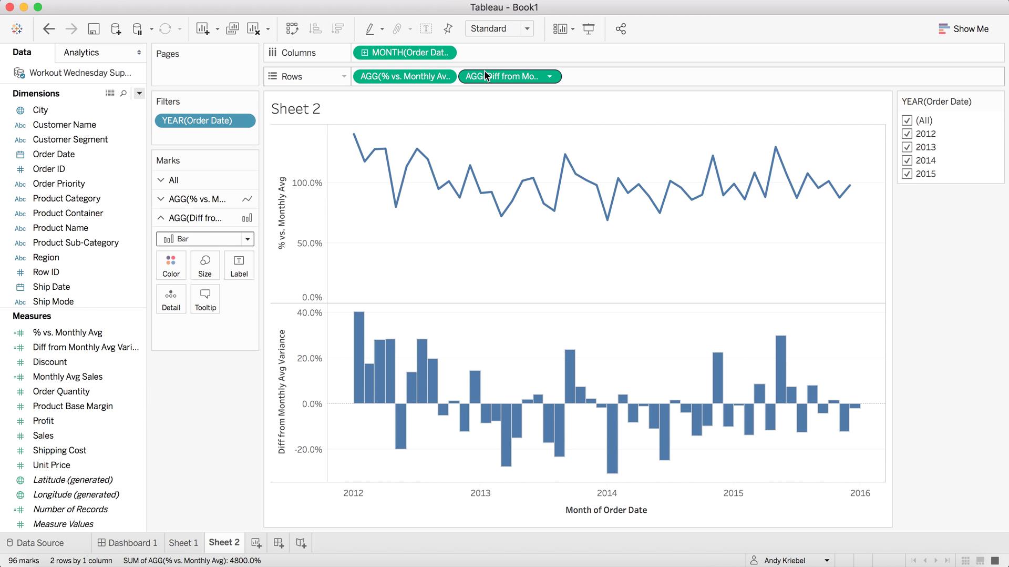
{"action": "left_click_drag", "start_coordinate": [488, 77], "coordinate": [170, 270]}
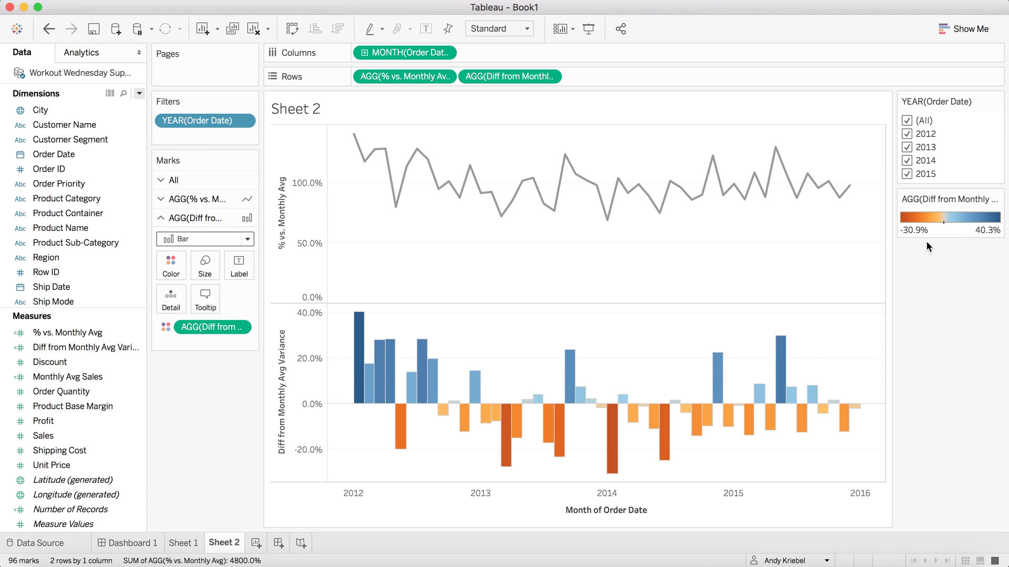